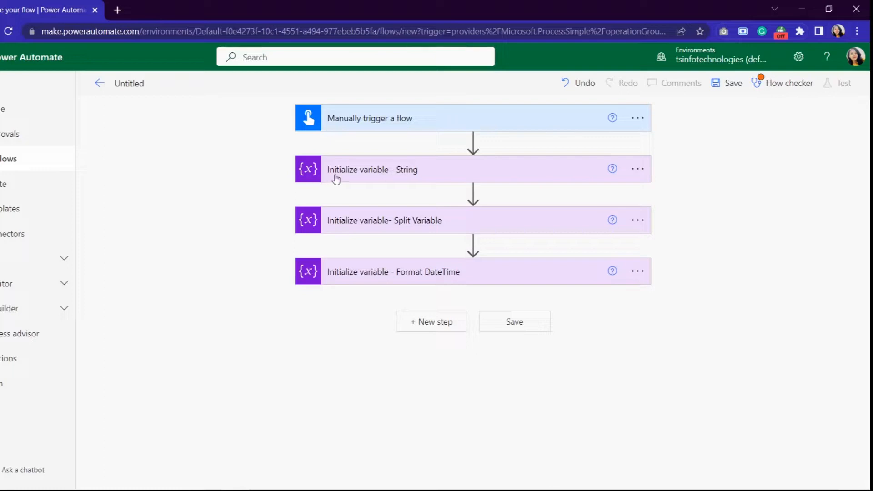
pyautogui.moveTo(342, 189)
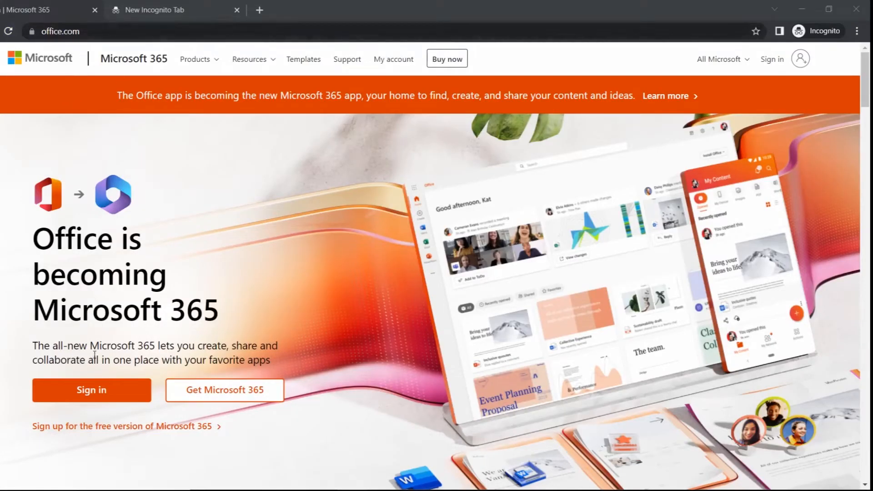
# Sign in to Microsoft 365 with the account's e-mail and password, and choose to stay signed in
pyautogui.click(86, 389)
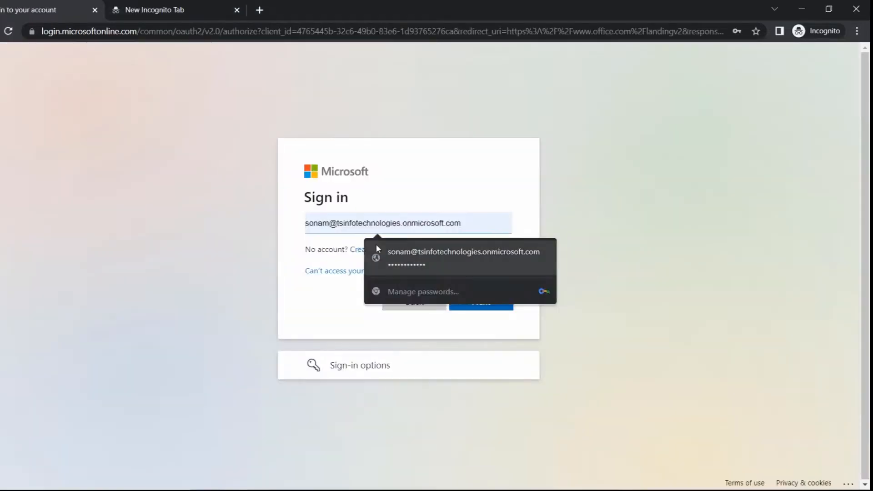
pyautogui.click(375, 243)
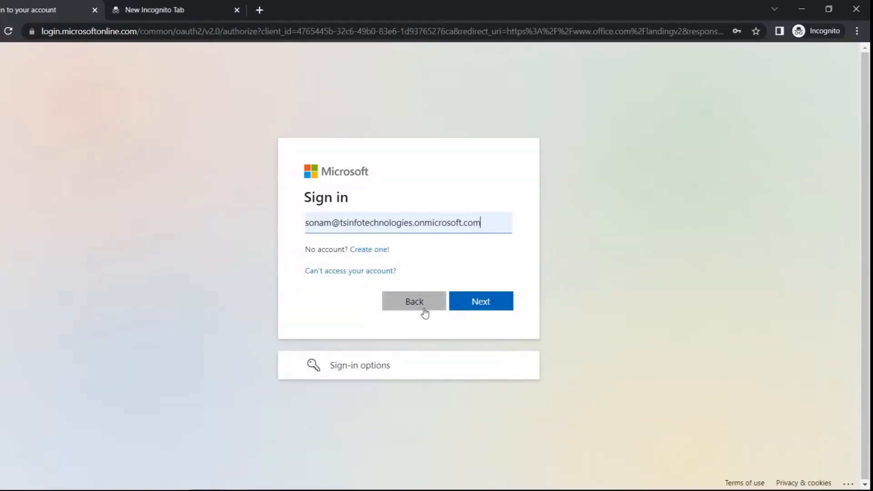
pyautogui.click(475, 304)
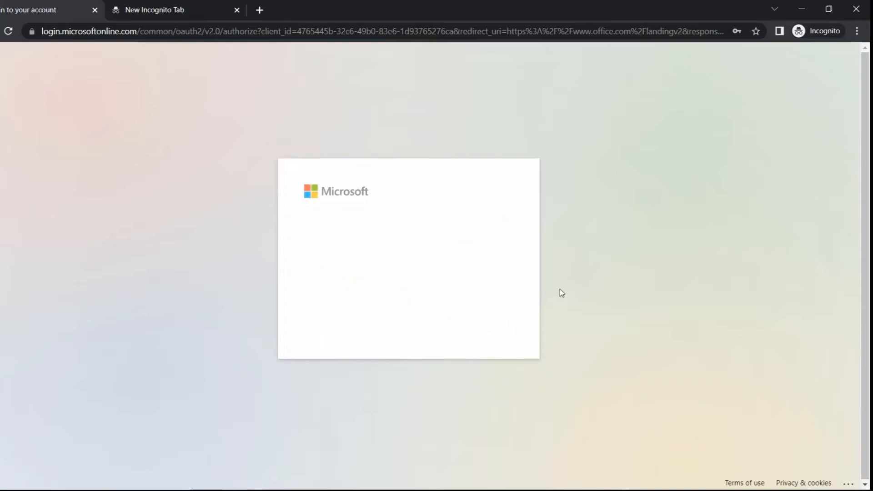
pyautogui.click(450, 328)
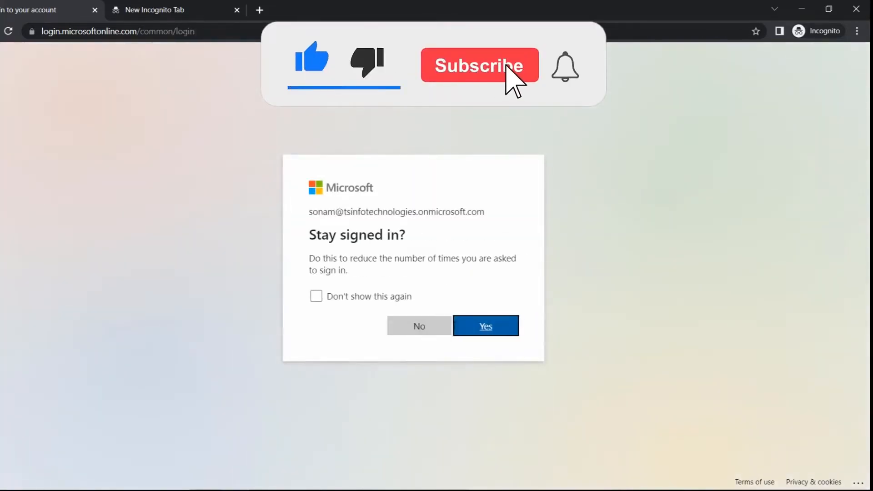
pyautogui.press('Return')
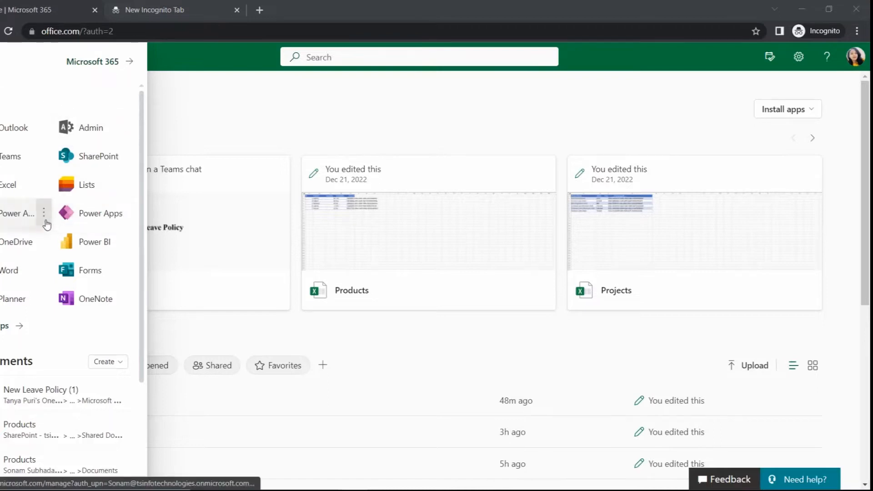
# Open Power Automate from the Microsoft 365 apps in a new browser tab and switch to it
pyautogui.click(46, 223)
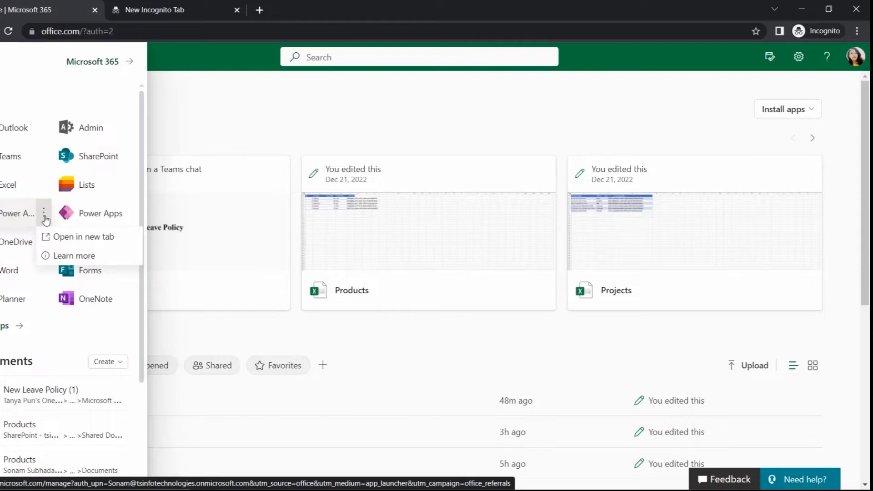
pyautogui.click(60, 237)
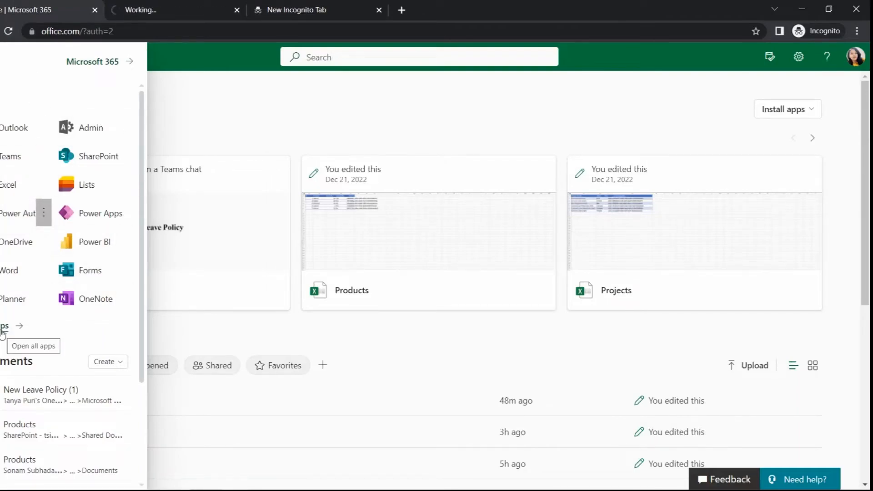
pyautogui.click(156, 10)
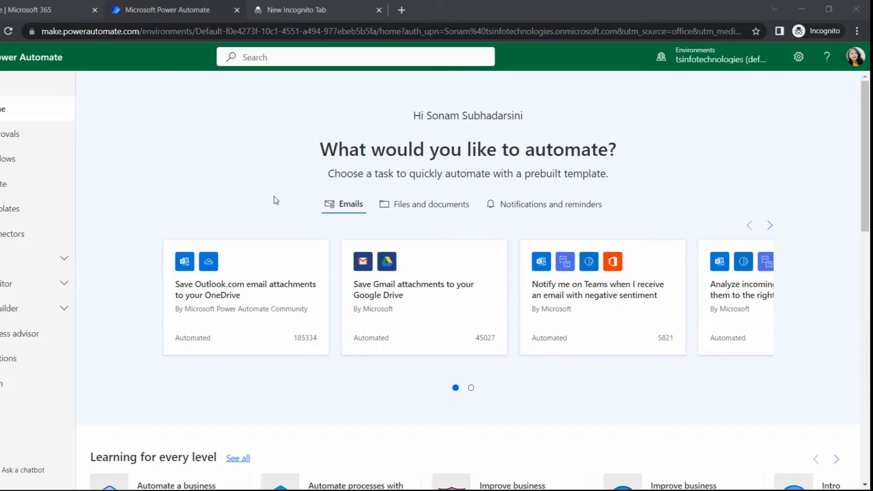
# Create an instant cloud flow named "Convert String to Date" that uses the "Manually trigger a flow" trigger
pyautogui.click(43, 186)
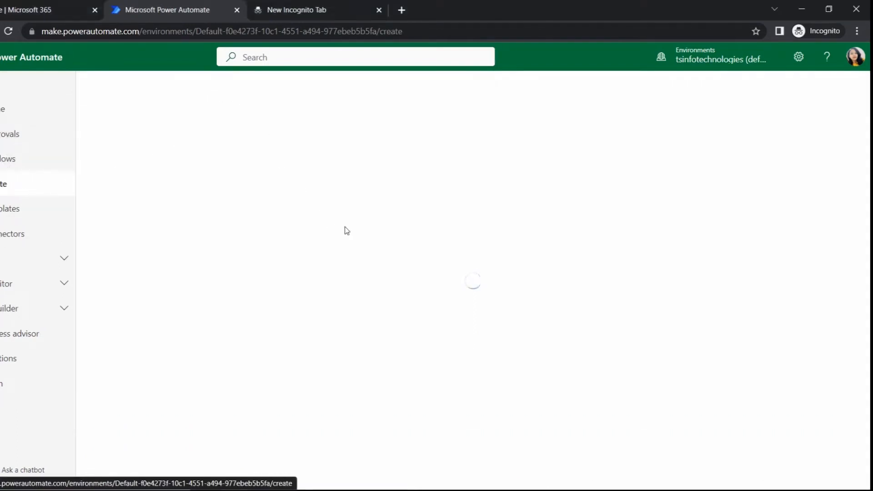
pyautogui.click(817, 160)
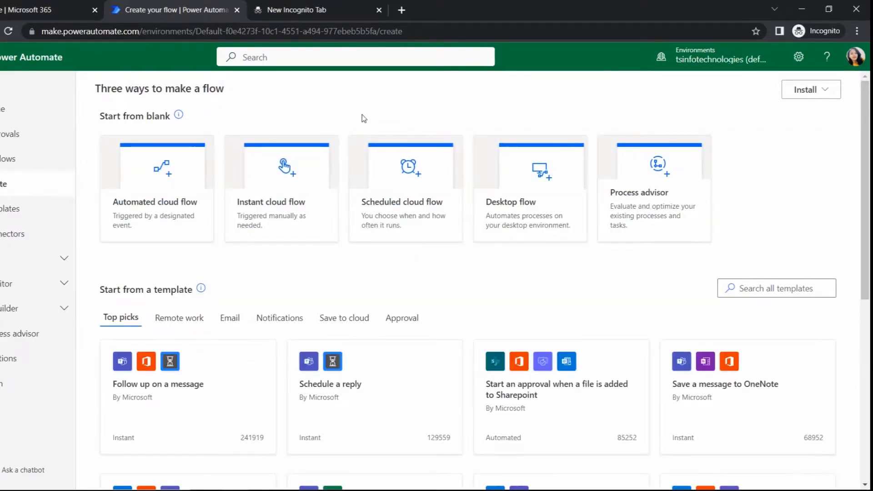
pyautogui.click(307, 191)
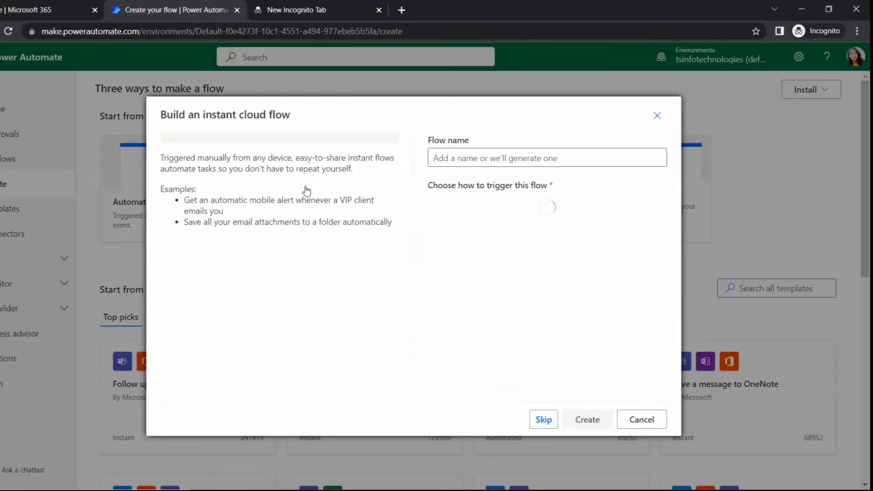
pyautogui.click(474, 154)
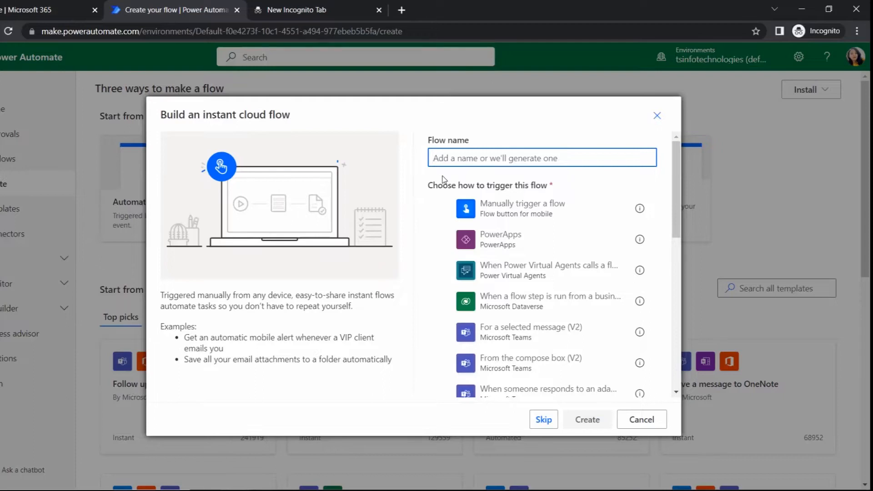
pyautogui.write('Convert')
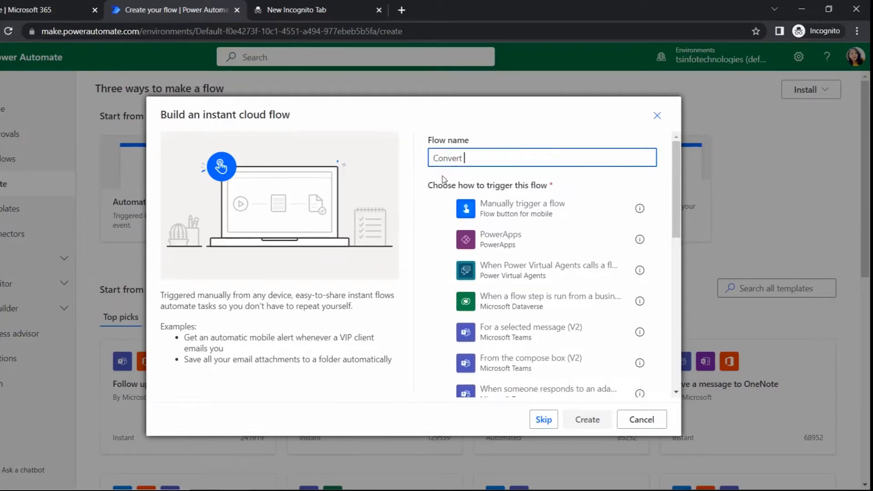
pyautogui.write(' String to Date')
pyautogui.click(494, 222)
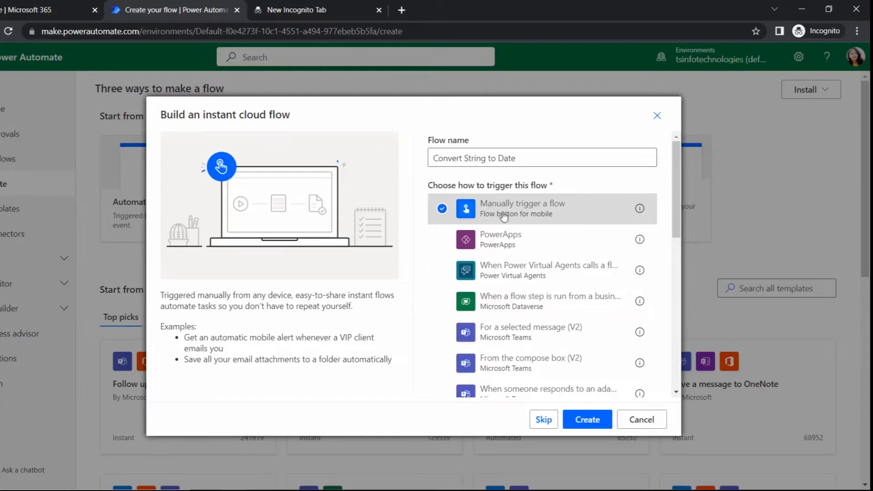
pyautogui.click(587, 420)
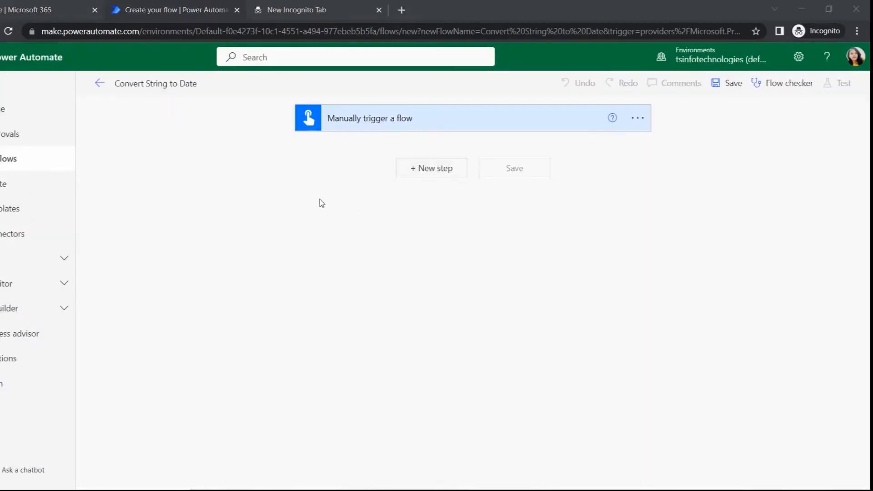
# Add an "Initialize variable" action directly after the manual trigger
pyautogui.click(428, 178)
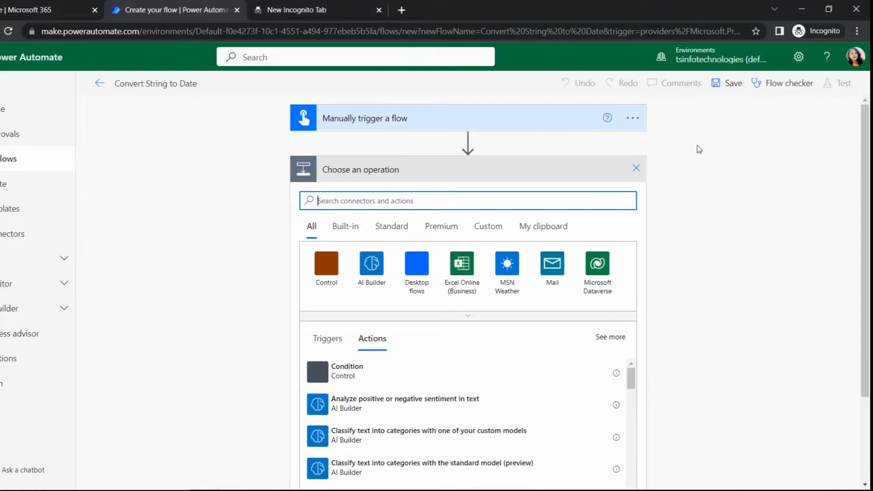
pyautogui.write('i')
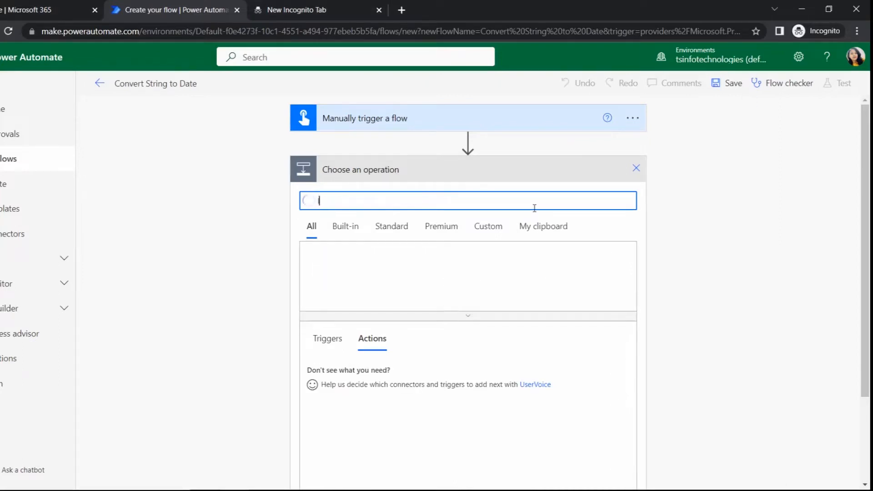
pyautogui.write('nitialize')
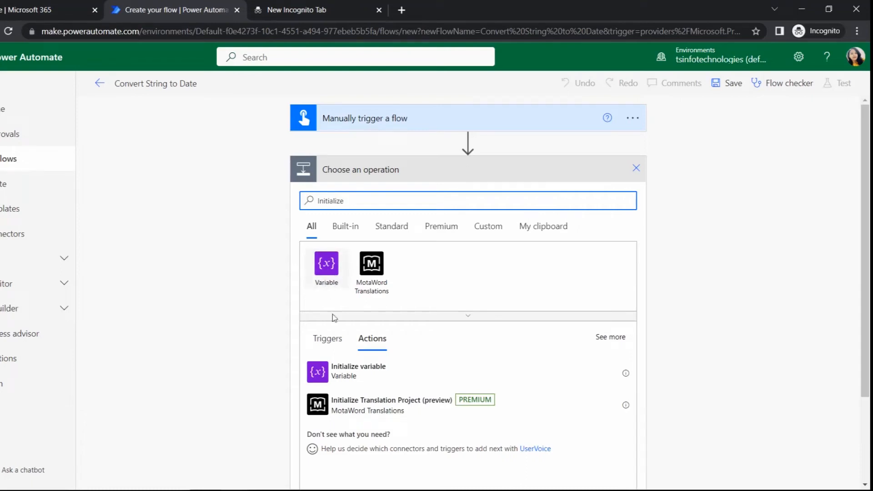
pyautogui.click(347, 379)
# Name the variable VarString and set its type to String
pyautogui.click(455, 198)
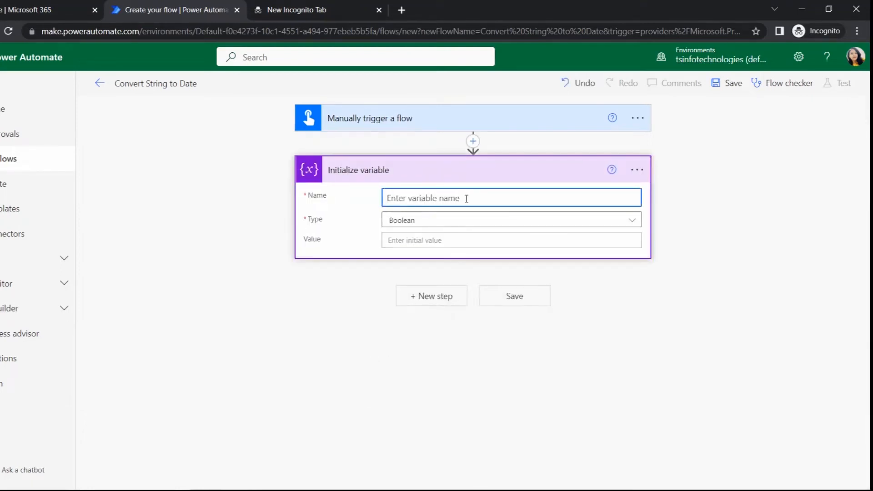
pyautogui.write('VarDate')
pyautogui.press('BackSpace')
pyautogui.write('Str')
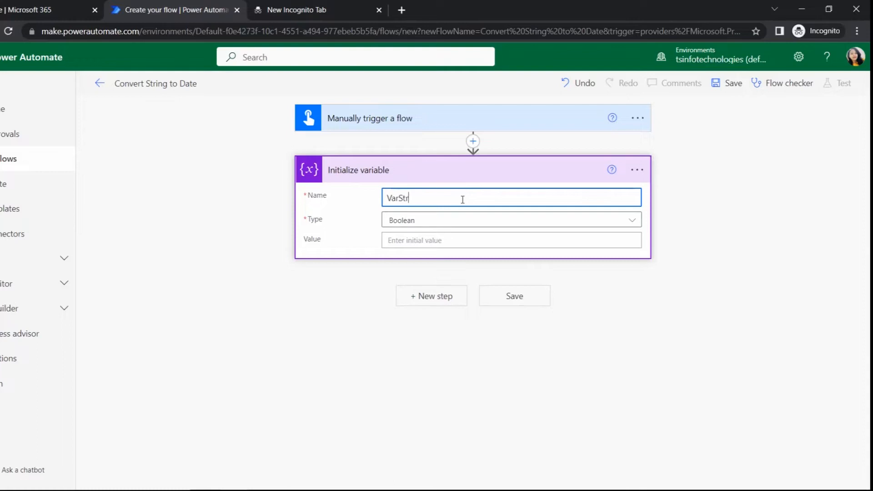
pyautogui.write('ing')
pyautogui.click(463, 221)
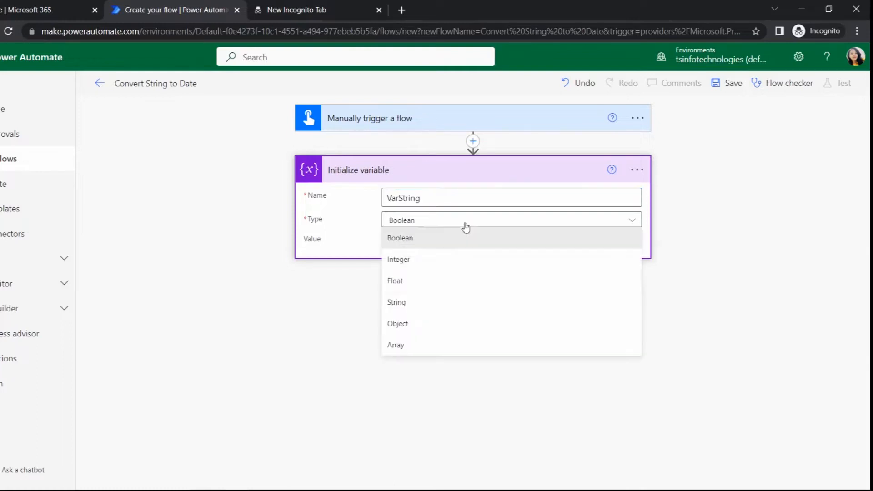
pyautogui.click(437, 302)
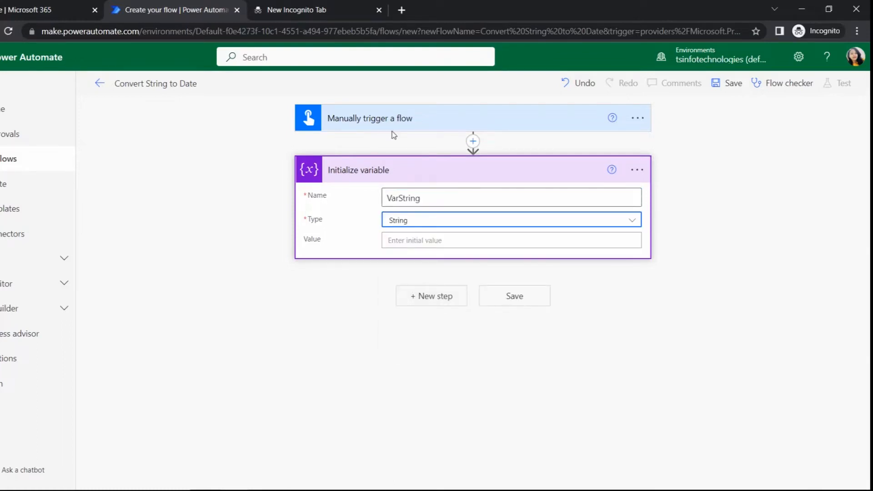
# Set the initial value of VarString to 5,01,2022
pyautogui.click(421, 240)
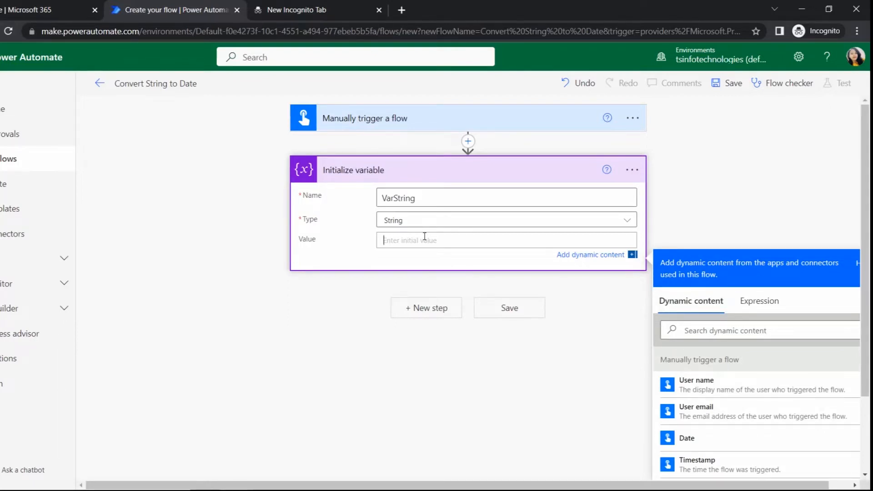
pyautogui.write('5,01,2022')
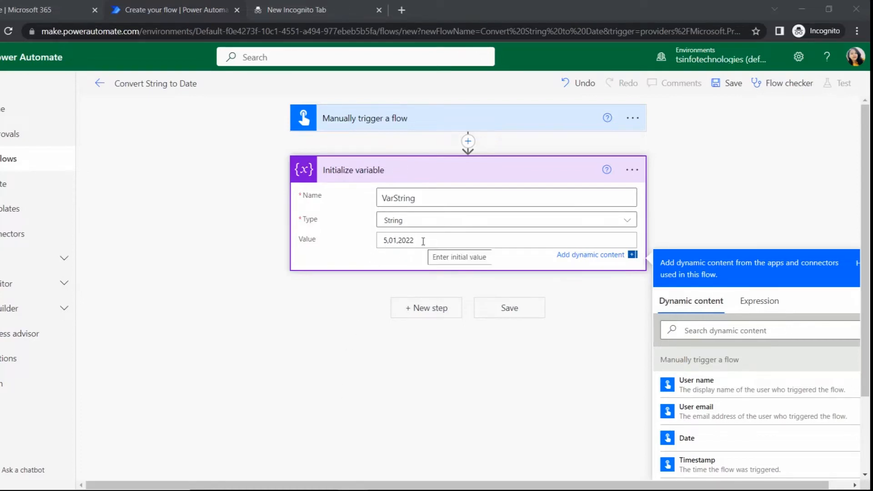
pyautogui.click(519, 335)
# Start a new step below the VarString action and rename that action "Initialize String Variable"
pyautogui.click(438, 295)
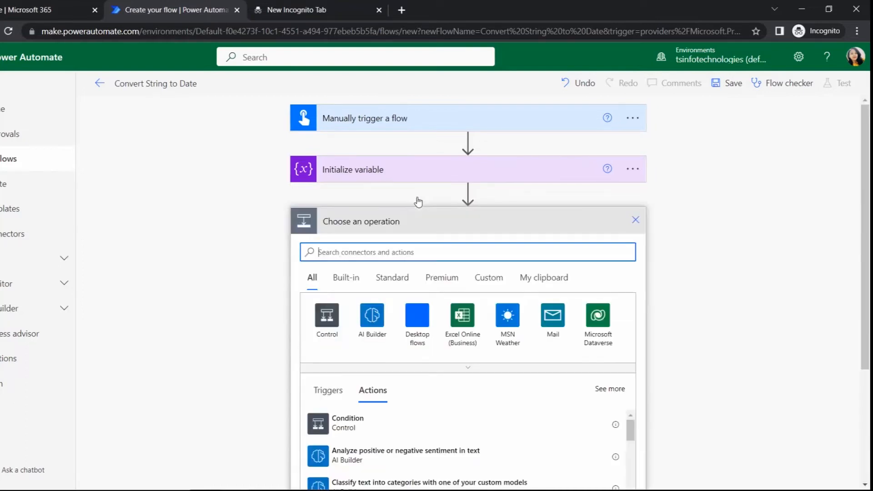
pyautogui.click(633, 169)
pyautogui.click(678, 189)
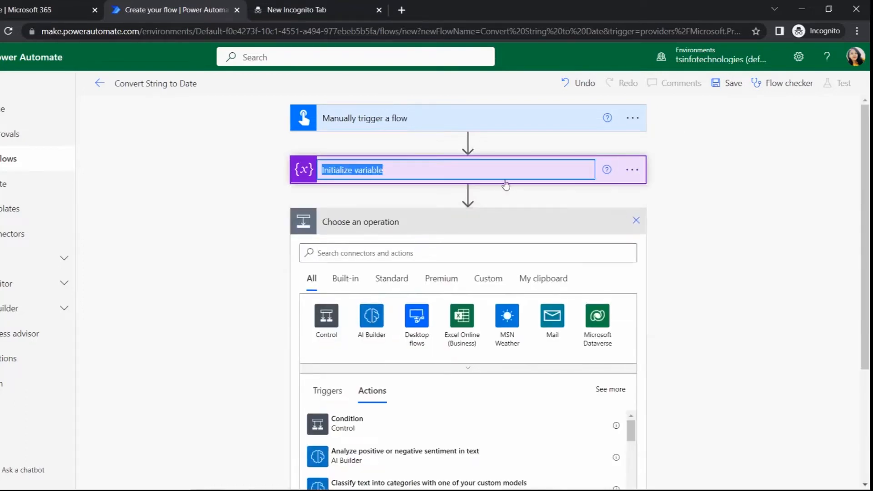
pyautogui.click(502, 172)
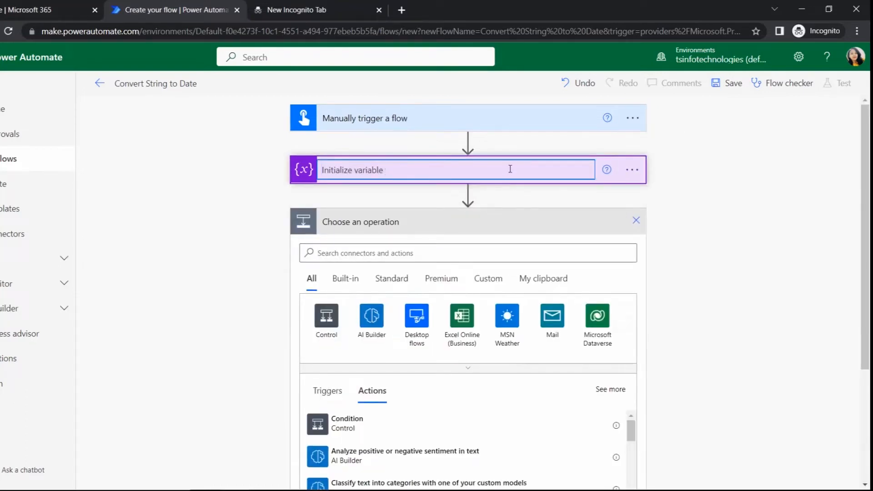
pyautogui.write('- String')
pyautogui.click(389, 174)
pyautogui.press('BackSpace')
pyautogui.press('BackSpace')
pyautogui.hotkey('ctrl', 'BackSpace')
pyautogui.write('Variable')
pyautogui.click(447, 247)
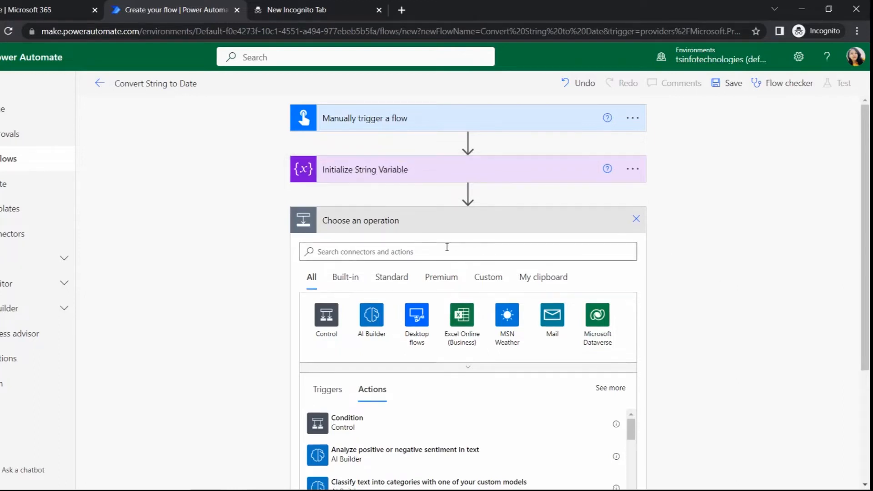
# Choose "Initialize variable" as the operation for the new step below "Initialize String Variable"
pyautogui.click(434, 248)
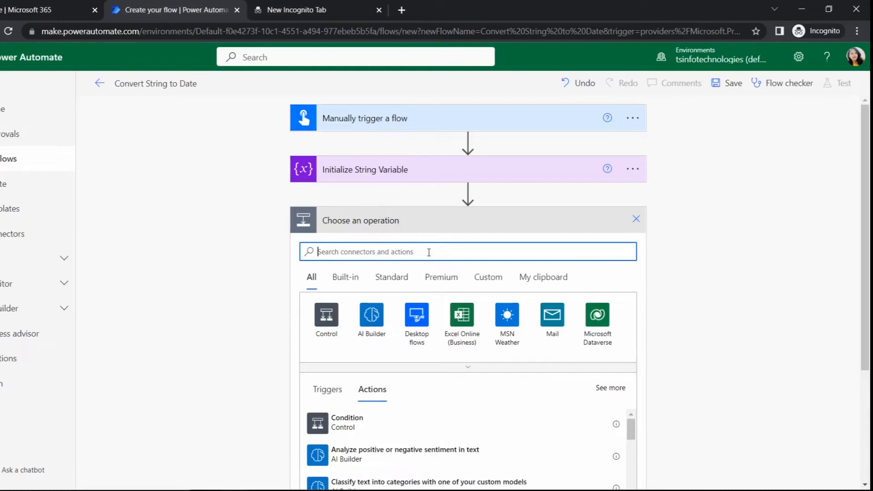
pyautogui.write('INITIAL')
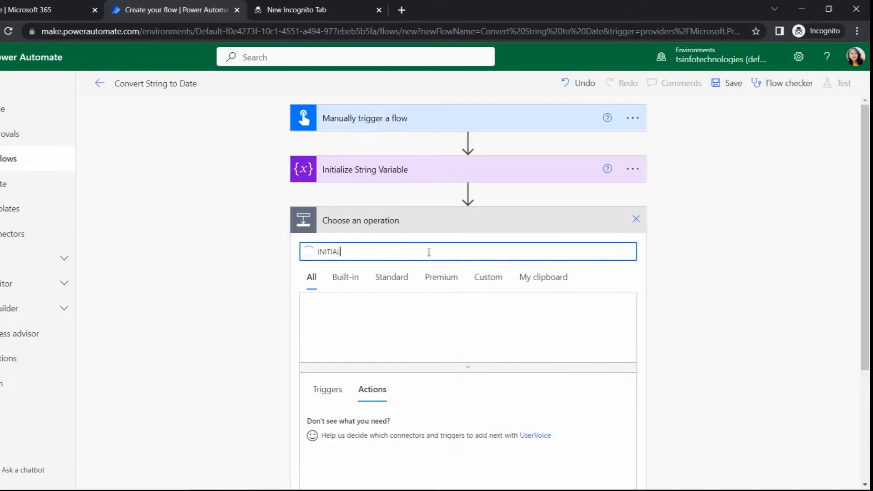
pyautogui.scroll(-2, 347, 350)
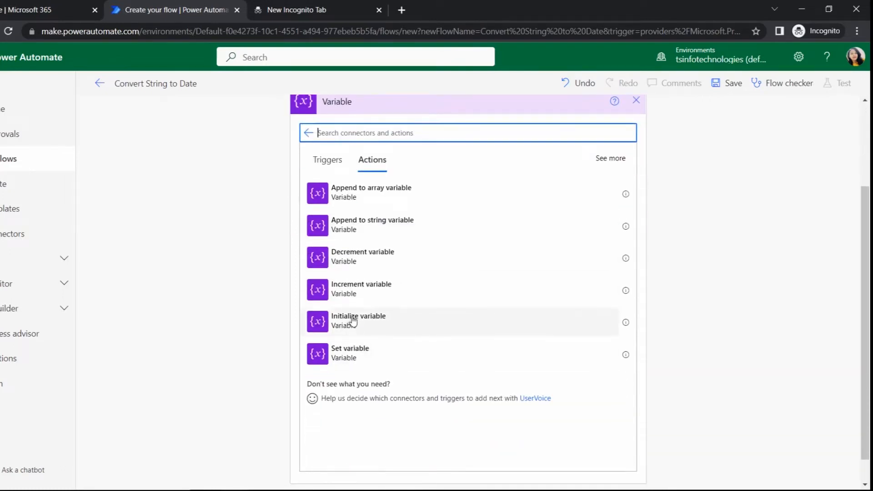
pyautogui.click(353, 321)
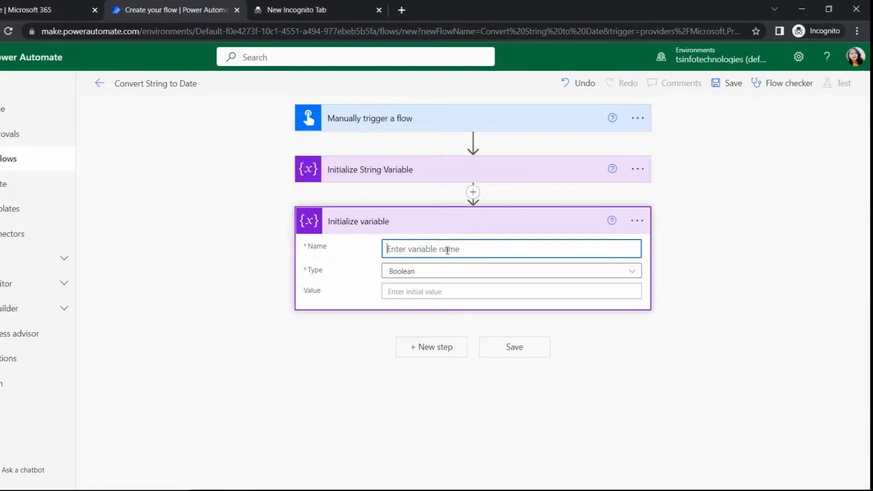
# Name the new variable VarDate and set its type to Array
pyautogui.click(437, 170)
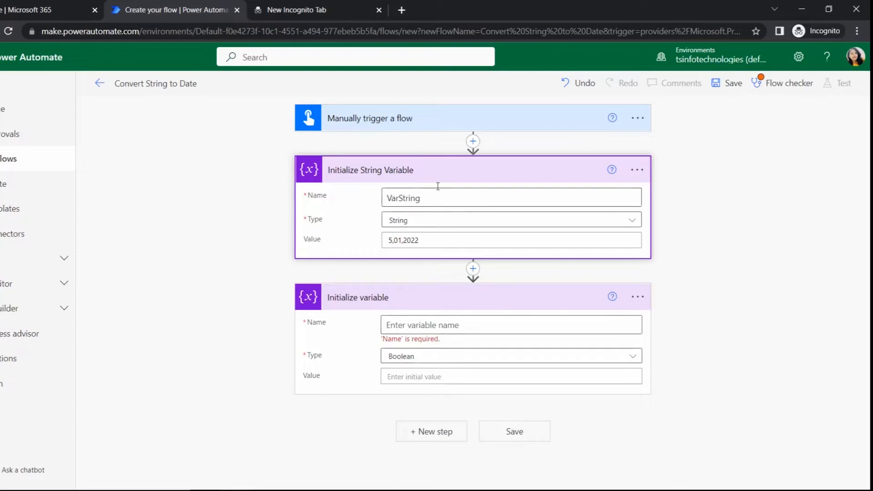
pyautogui.click(439, 173)
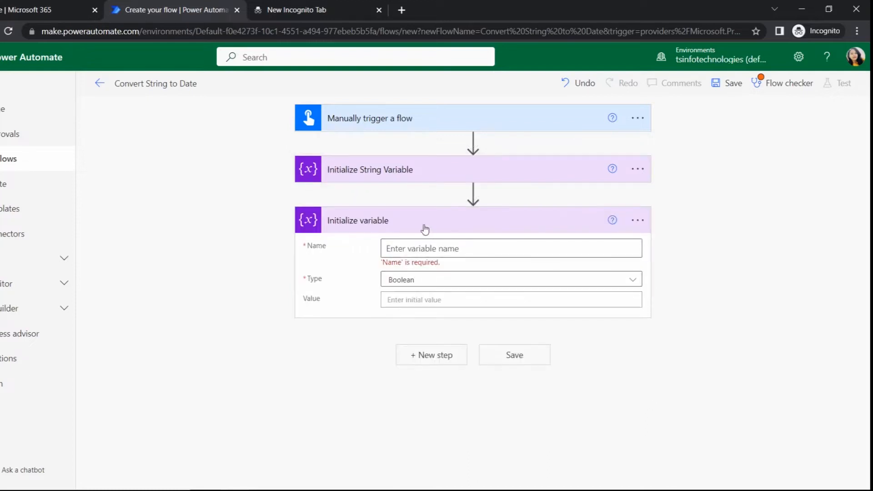
pyautogui.click(425, 248)
pyautogui.write('VarDate')
pyautogui.click(441, 281)
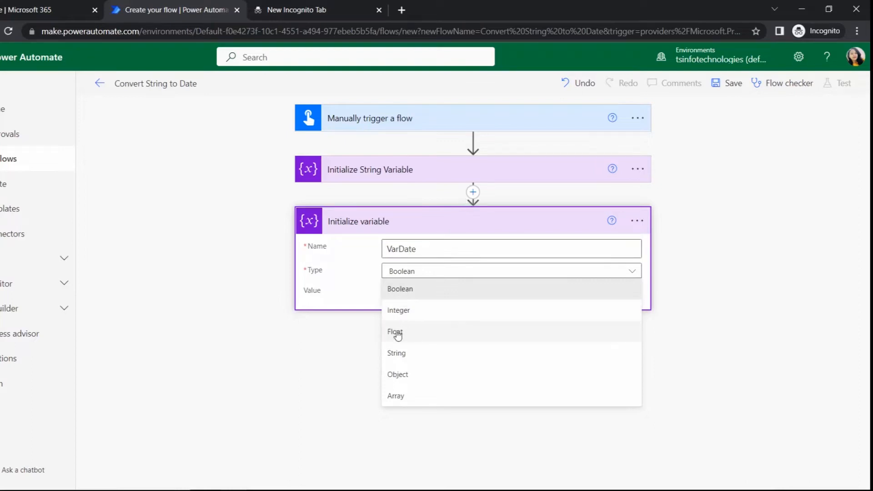
pyautogui.click(400, 397)
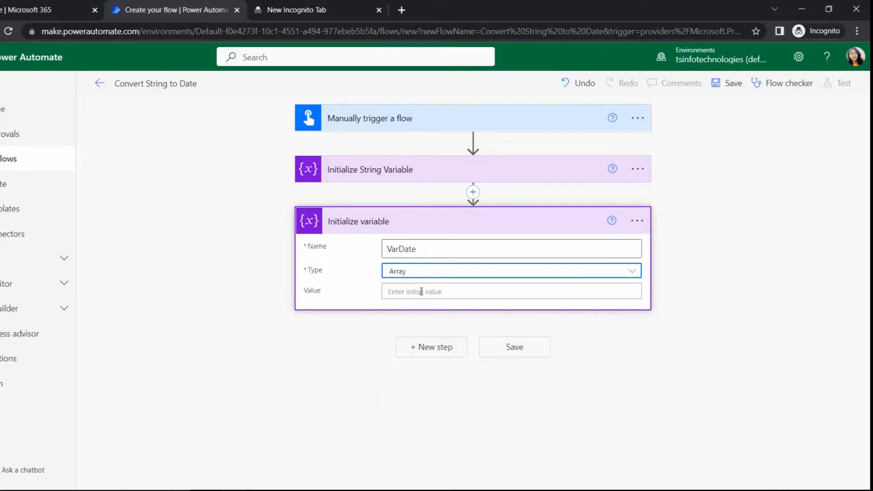
pyautogui.click(421, 292)
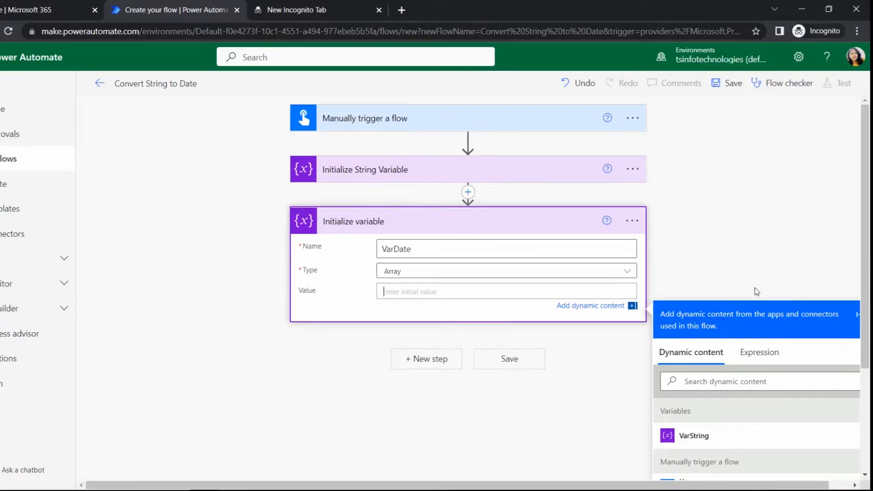
pyautogui.scroll(-3, 756, 292)
pyautogui.click(755, 214)
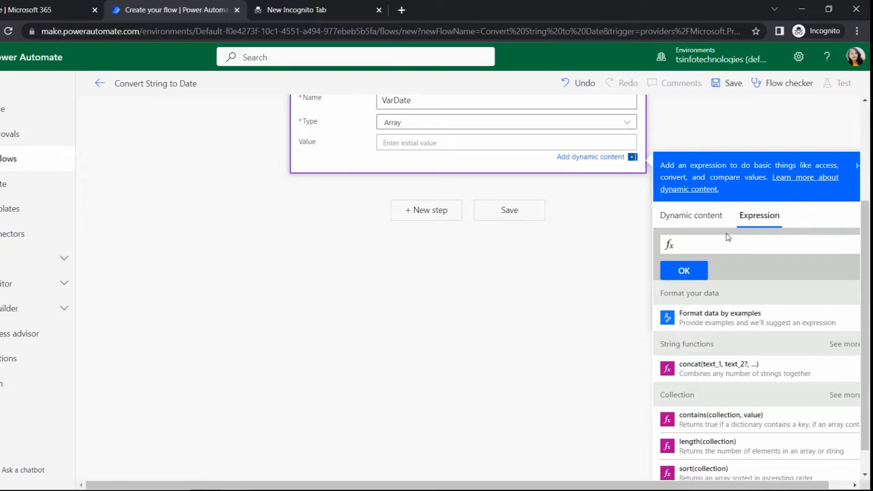
pyautogui.click(734, 243)
pyautogui.write('St')
pyautogui.press('BackSpace')
pyautogui.write('p')
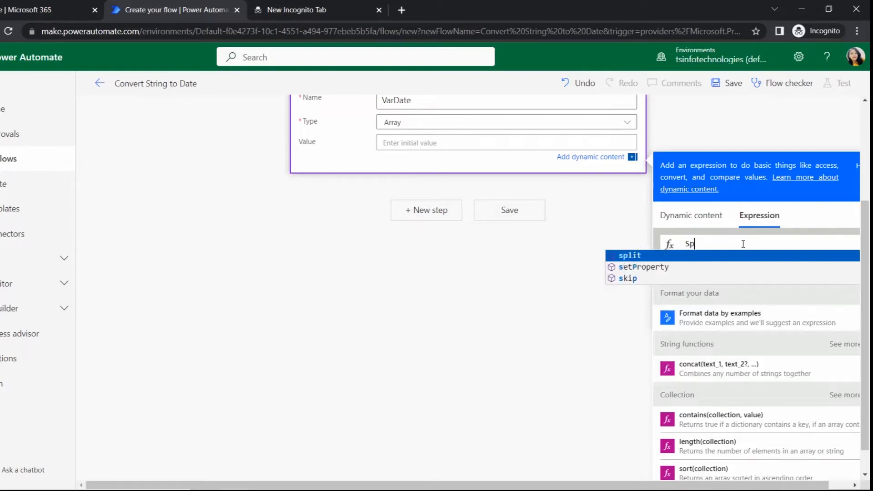
pyautogui.press('Return')
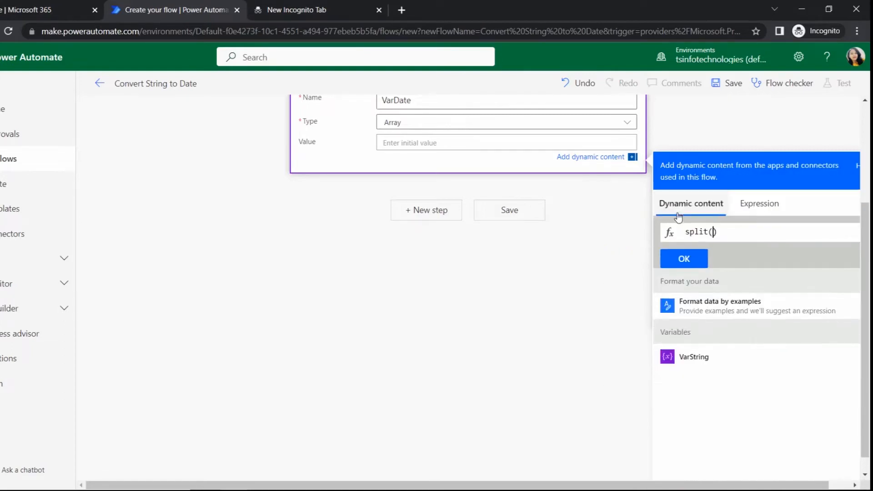
pyautogui.click(687, 359)
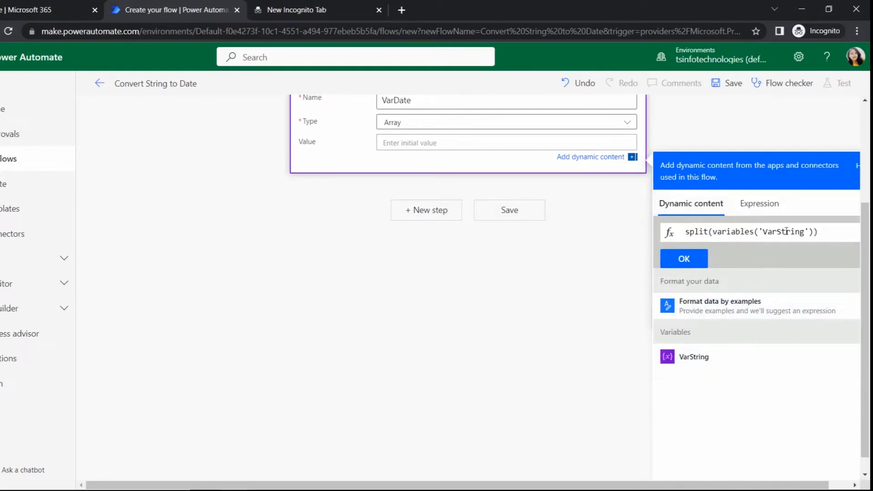
pyautogui.write(',')
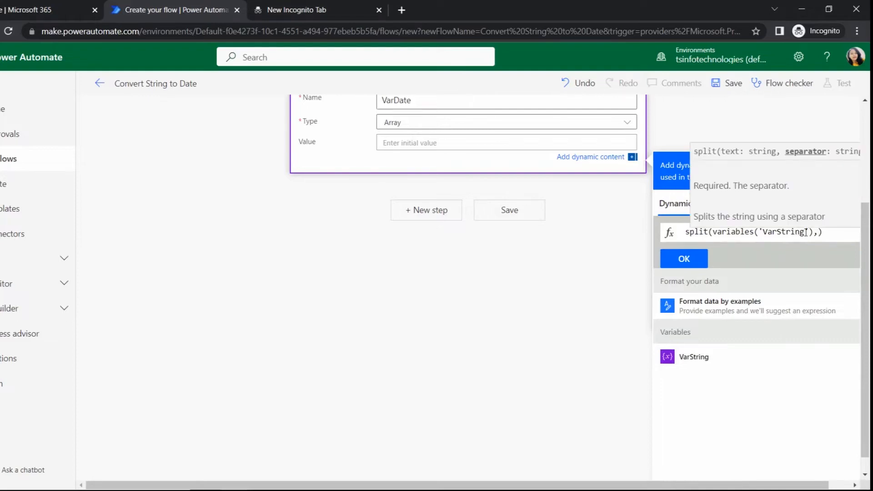
pyautogui.write(" ',")
pyautogui.scroll(4, 713, 117)
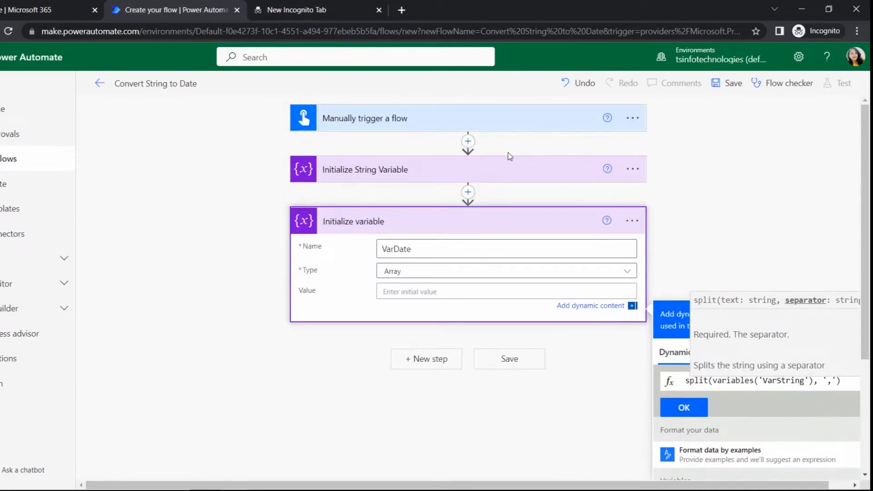
pyautogui.click(504, 170)
# Set VarDate's initial value to the expression split(variables('VarString'), ',')
pyautogui.click(448, 367)
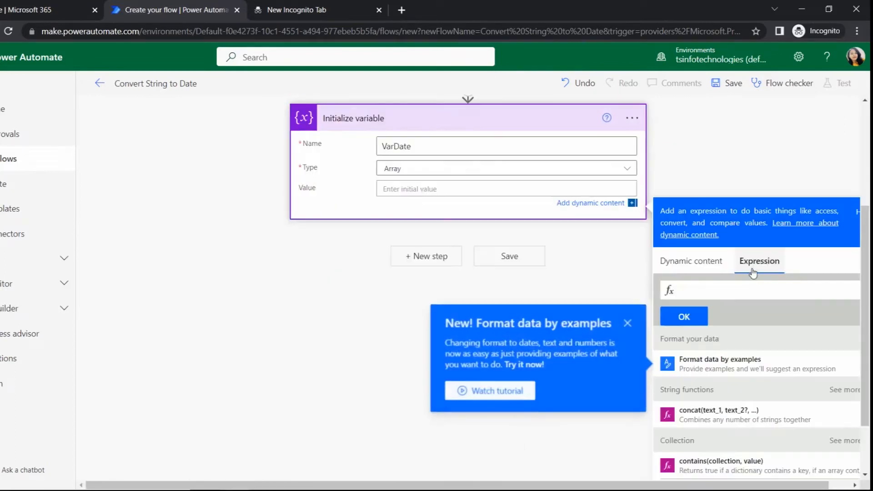
pyautogui.click(628, 323)
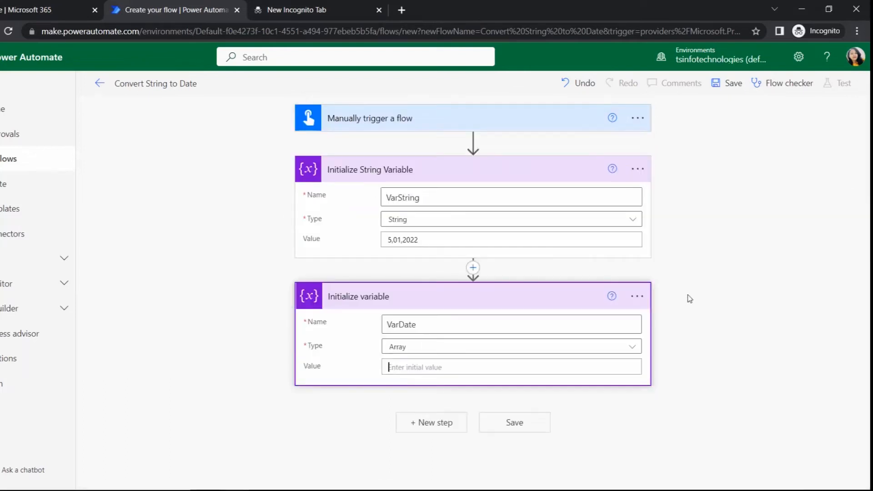
pyautogui.click(508, 369)
pyautogui.write('split(')
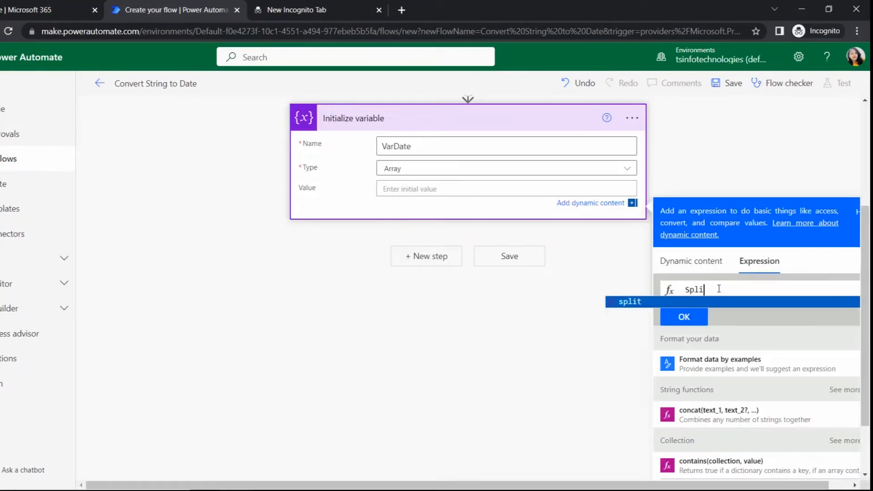
pyautogui.click(675, 260)
pyautogui.click(698, 414)
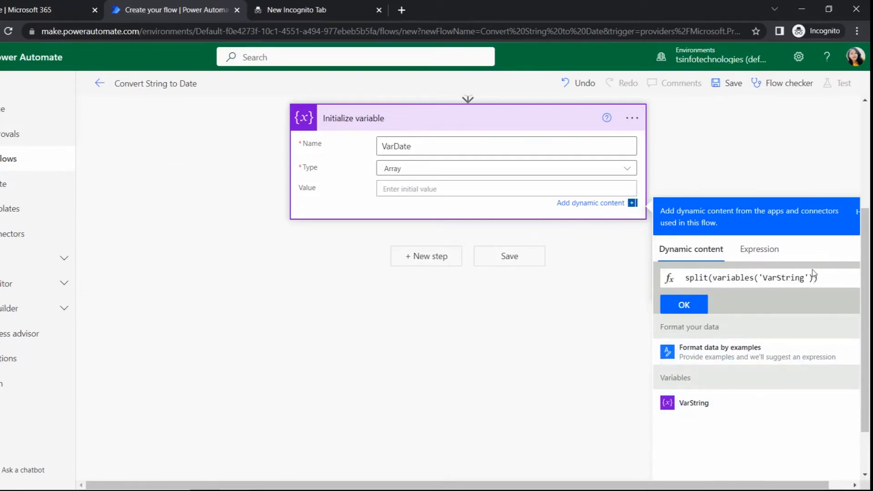
pyautogui.write(", '")
pyautogui.write('-')
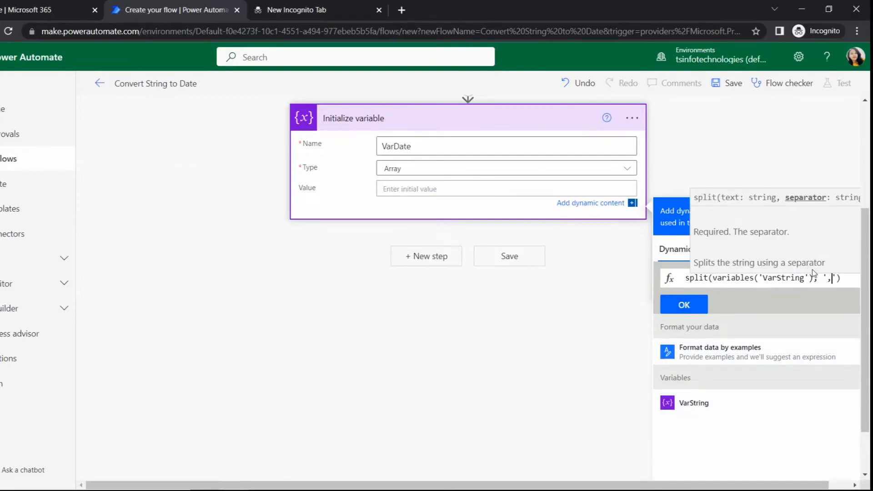
pyautogui.click(684, 305)
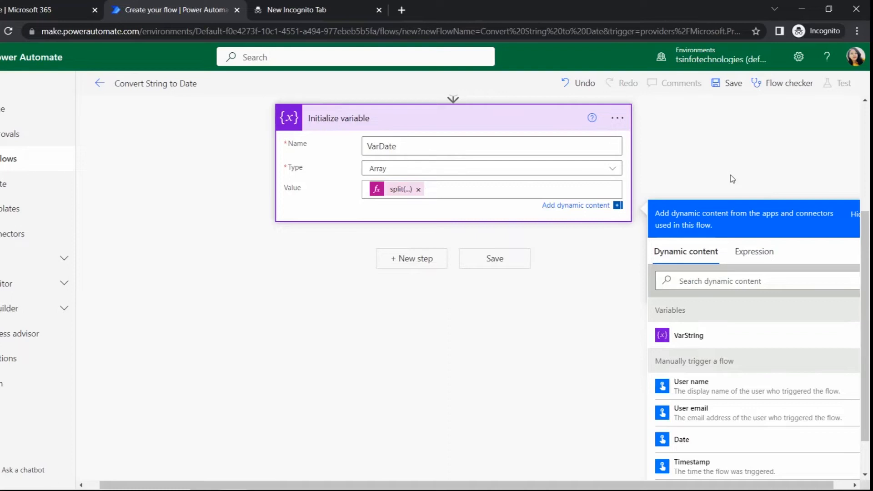
pyautogui.click(732, 179)
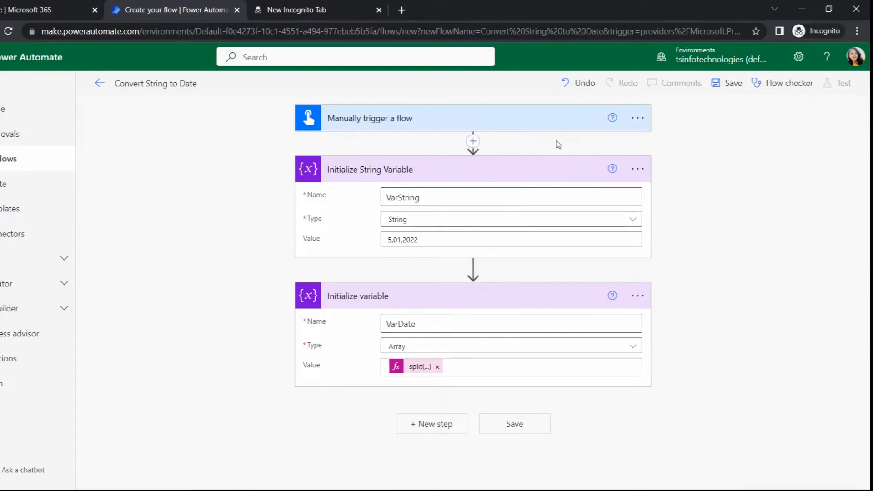
# Collapse both variable actions and rename the VarDate action "Initialize Array variable and Split"
pyautogui.click(501, 169)
pyautogui.click(464, 221)
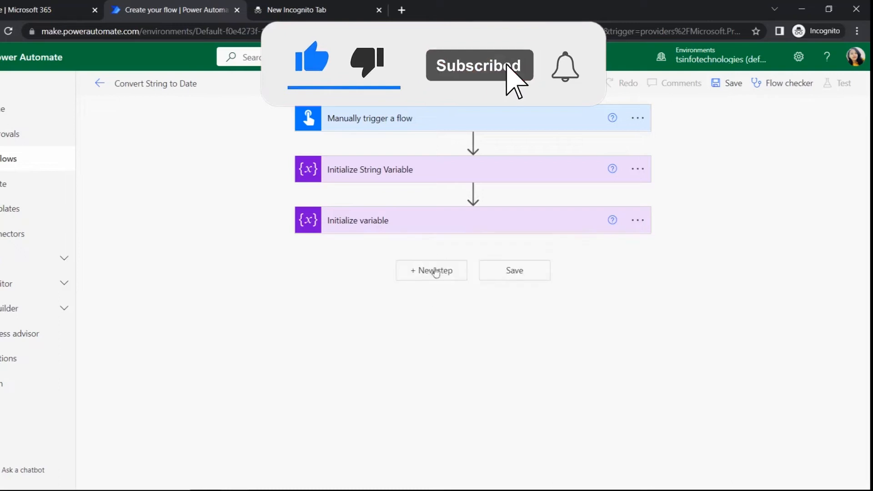
pyautogui.click(637, 221)
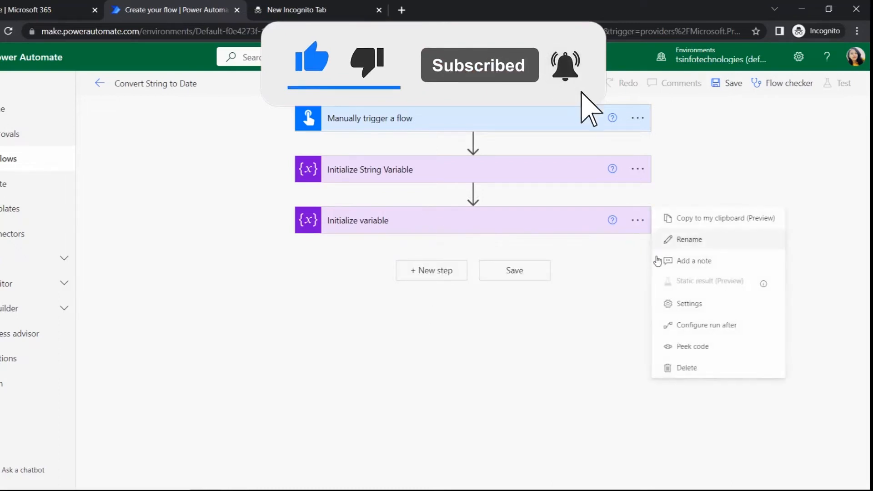
pyautogui.click(681, 241)
pyautogui.click(468, 218)
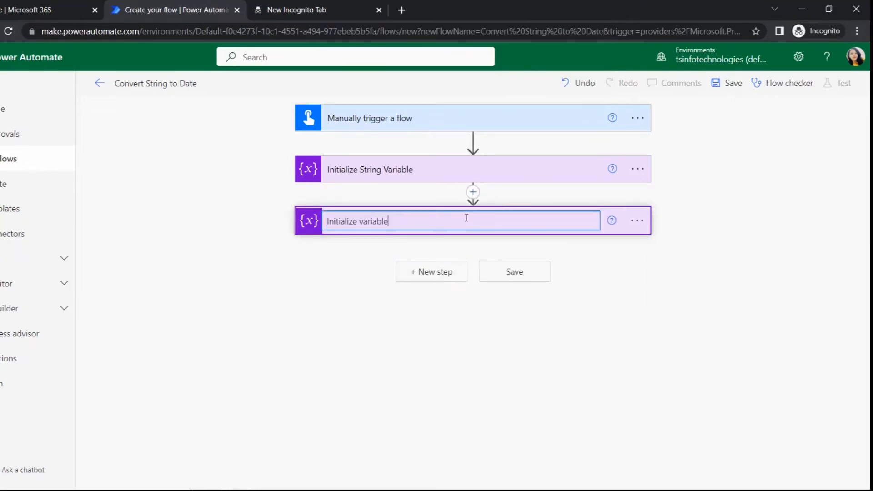
pyautogui.press('Home')
pyautogui.write('Array variable and Splitr')
pyautogui.press('BackSpace')
pyautogui.press('Return')
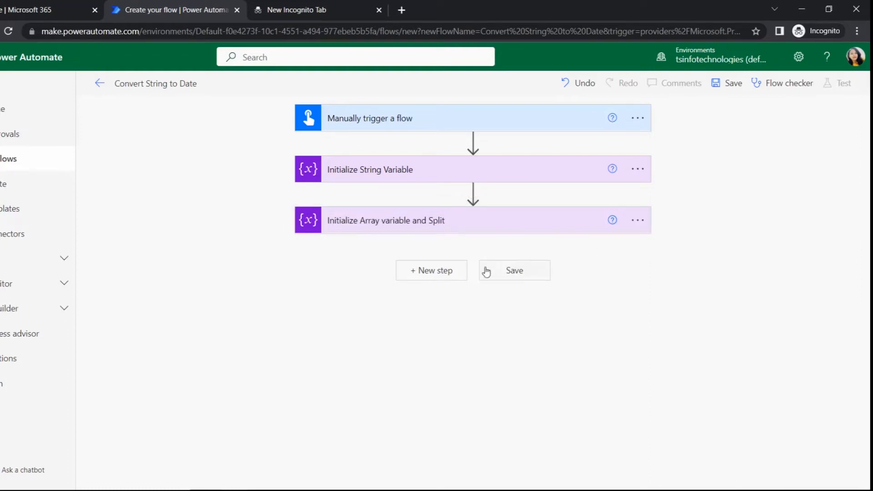
# Add an "Initialize variable" step below the "Initialize Array variable and Split" action
pyautogui.click(457, 277)
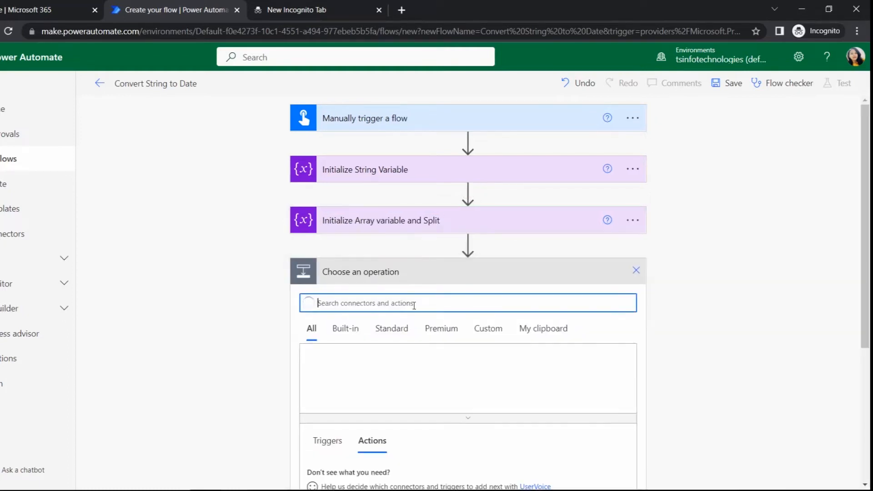
pyautogui.write('A')
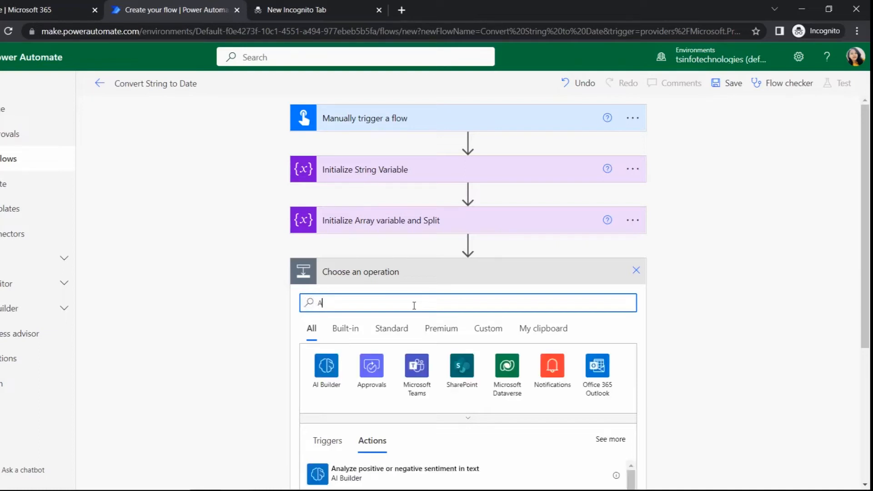
pyautogui.press('BackSpace')
pyautogui.write('Initia')
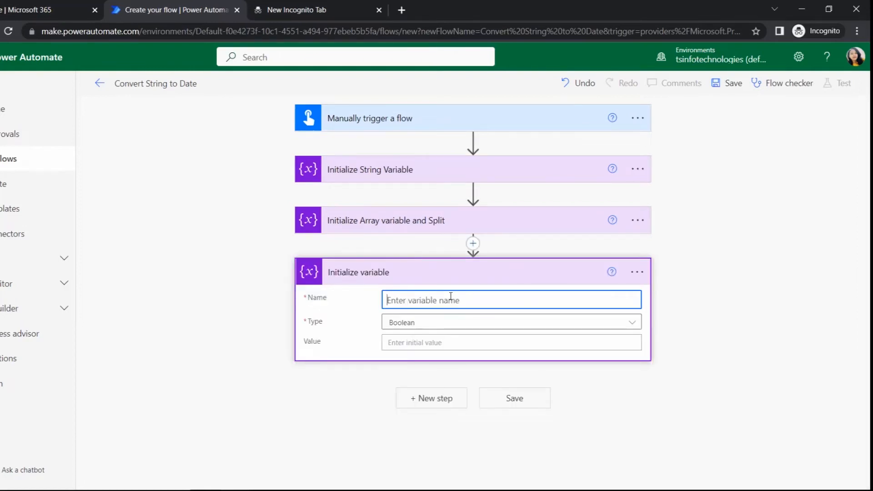
# Name the new variable VarConvertDate and check the settings of the "Initialize Array variable and Split" action
pyautogui.write('VarDate0')
pyautogui.press('Left')
pyautogui.press('Left')
pyautogui.press('Left')
pyautogui.press('Left')
pyautogui.write('Convert')
pyautogui.click(472, 224)
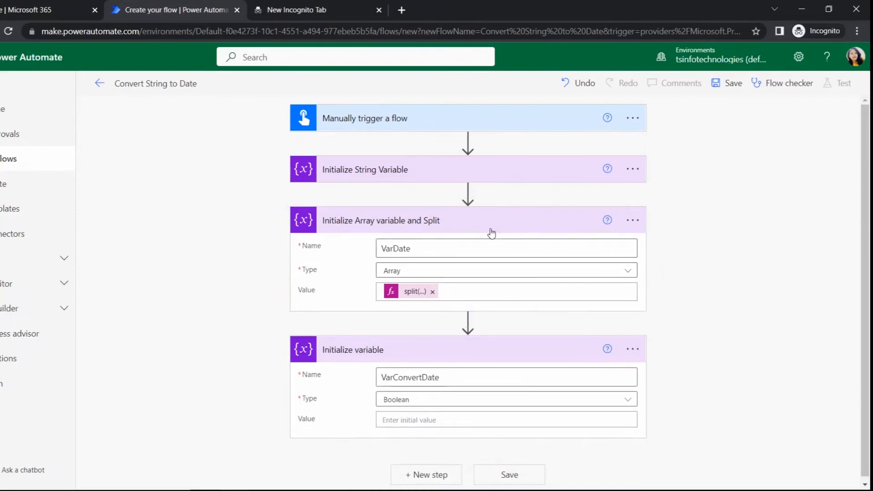
pyautogui.click(491, 230)
# Change the new variable's name to VariableDate and set its type to String
pyautogui.click(427, 300)
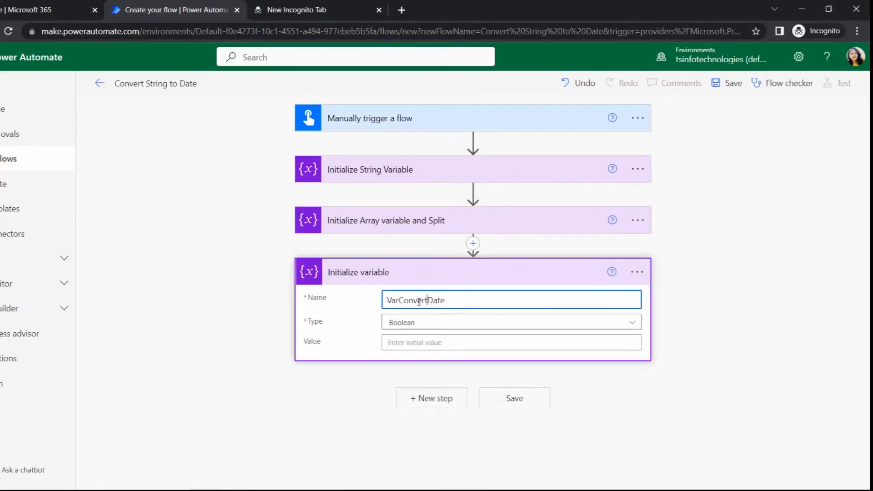
pyautogui.press('BackSpace')
pyautogui.press('BackSpace')
pyautogui.press('BackSpace')
pyautogui.press('BackSpace')
pyautogui.press('BackSpace')
pyautogui.press('BackSpace')
pyautogui.press('BackSpace')
pyautogui.press('BackSpace')
pyautogui.write('riable')
pyautogui.click(420, 322)
pyautogui.click(413, 403)
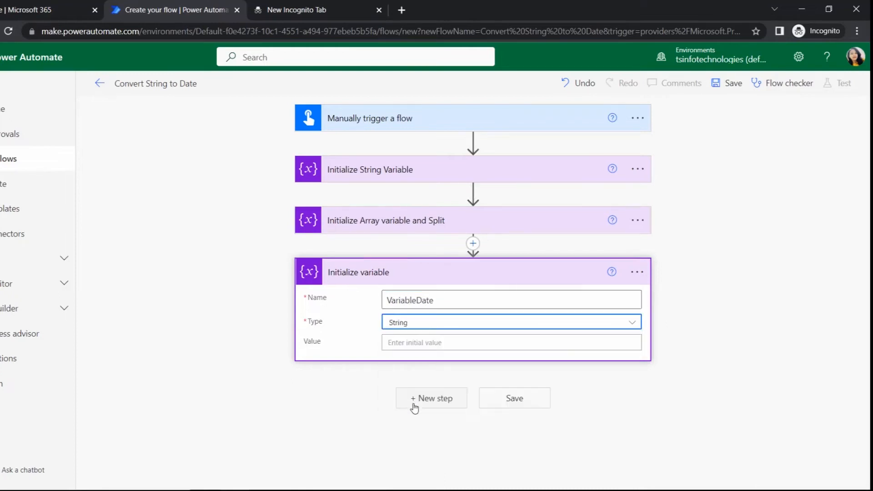
# Start an expression for the VariableDate value with the concat function nested inside formatDateTime: formatDateTime(concat())
pyautogui.click(428, 343)
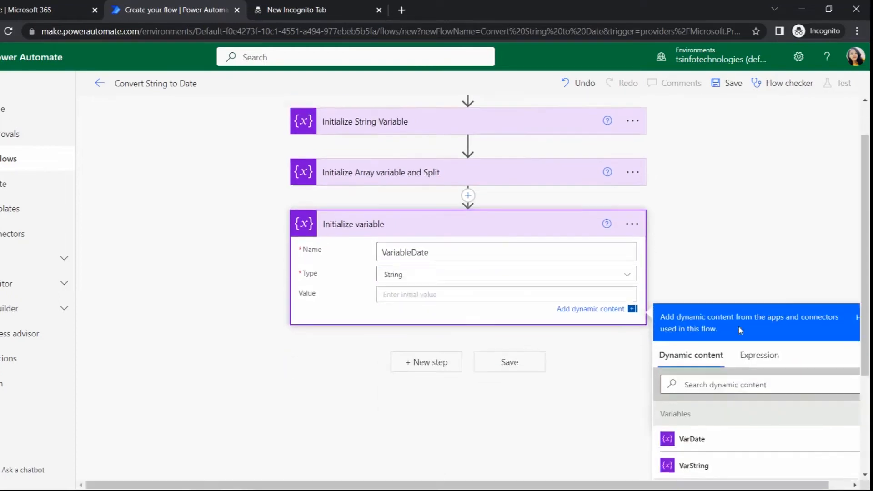
pyautogui.click(770, 283)
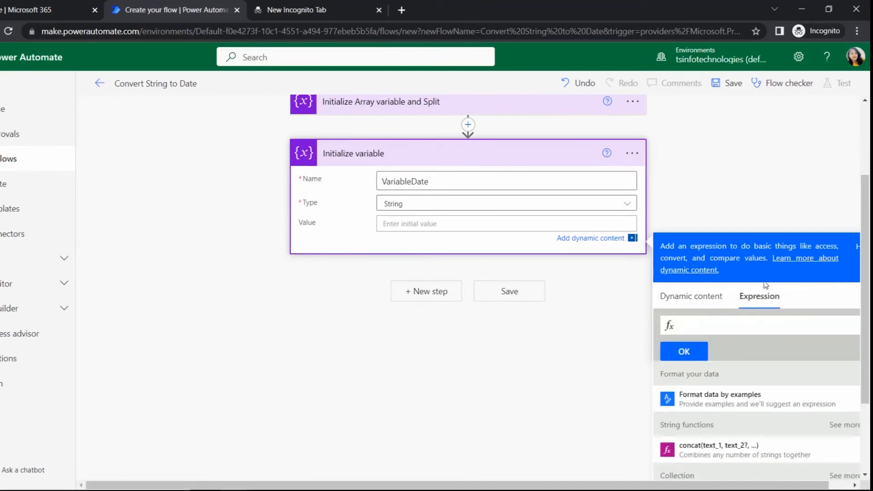
pyautogui.click(704, 326)
pyautogui.scroll(2, 704, 326)
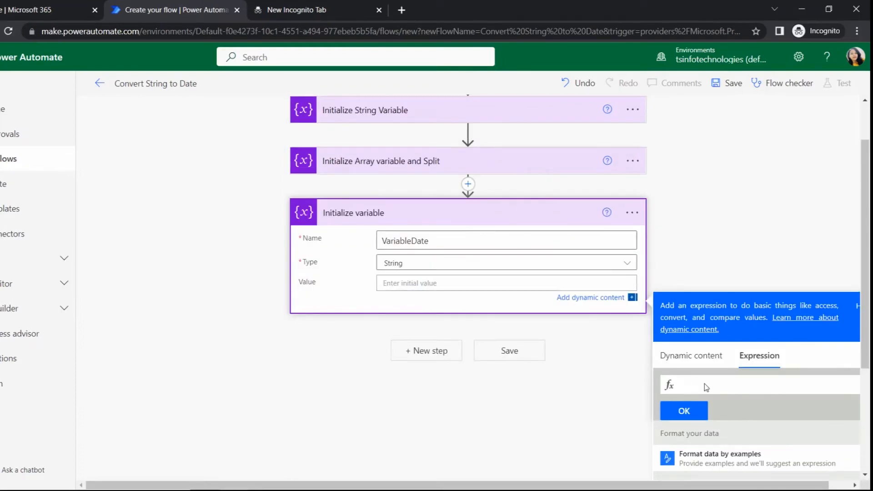
pyautogui.write('For')
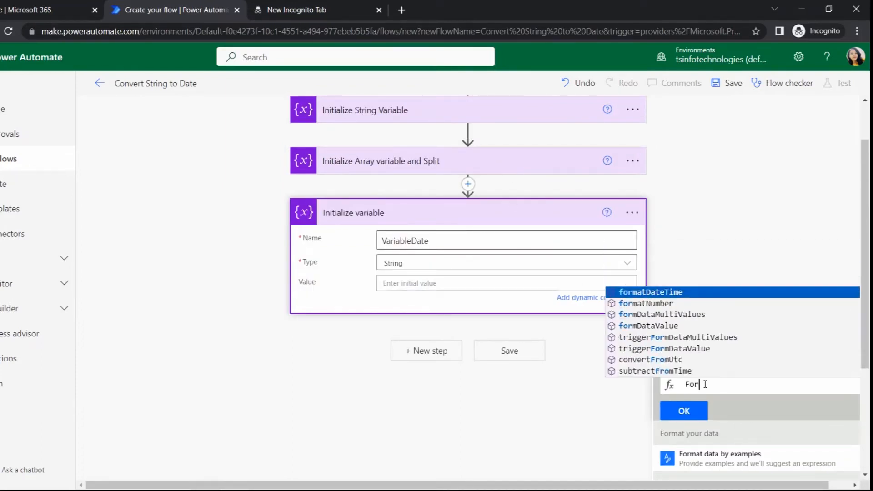
pyautogui.click(692, 294)
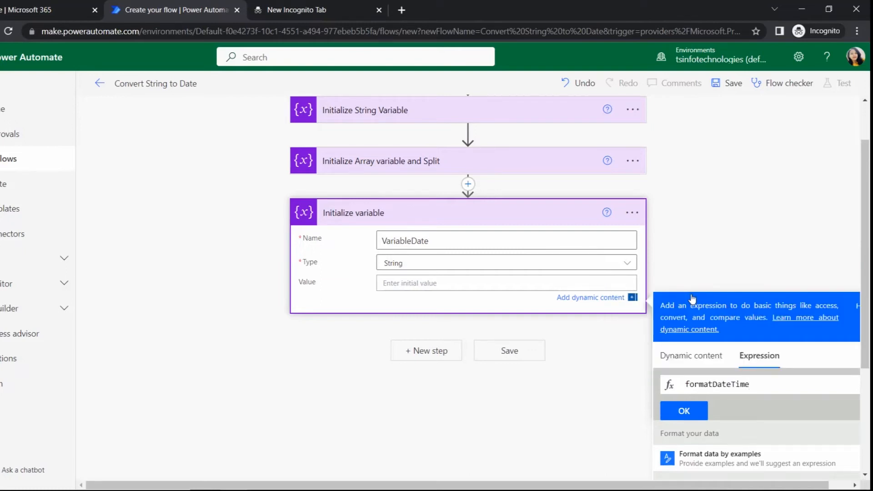
pyautogui.write('(')
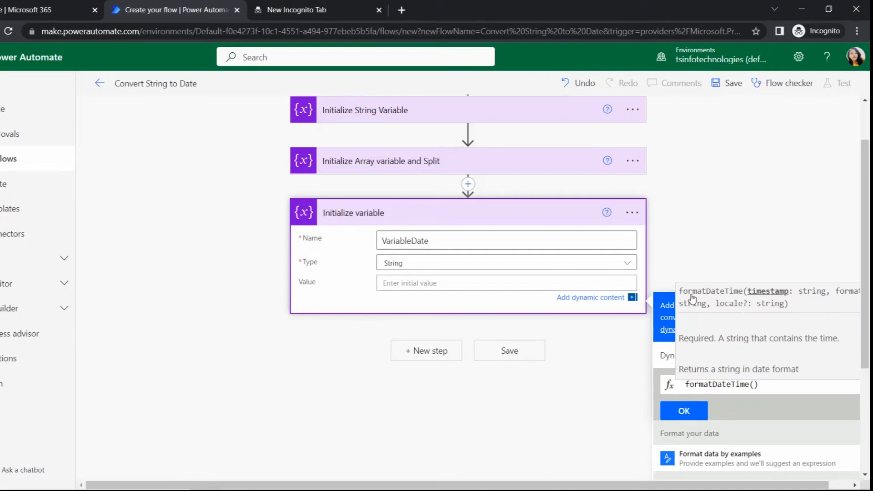
pyautogui.write('co')
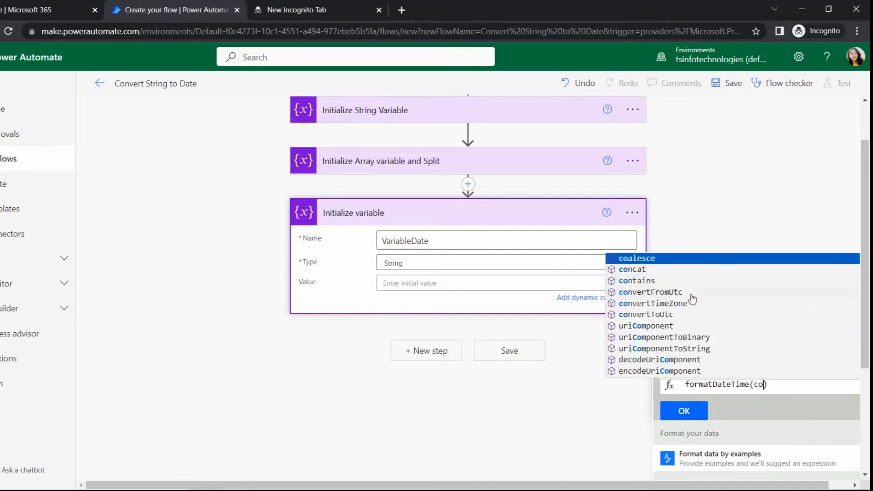
pyautogui.press('Down')
pyautogui.press('Return')
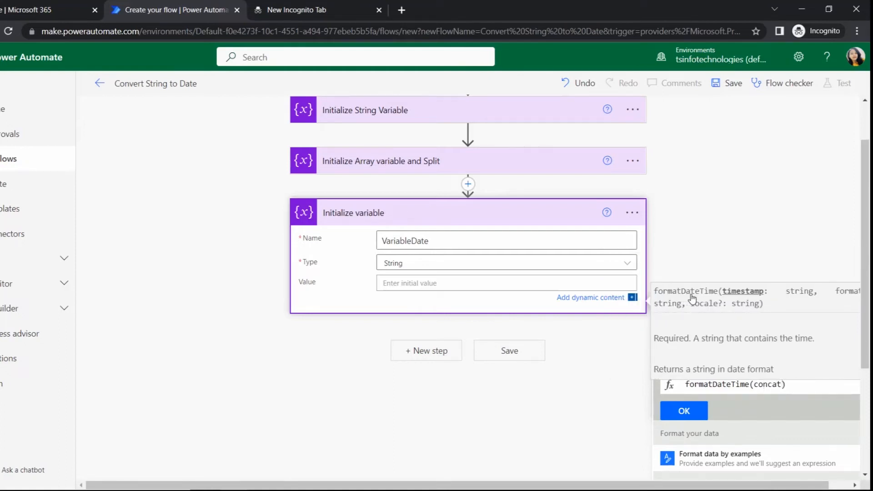
pyautogui.write('(')
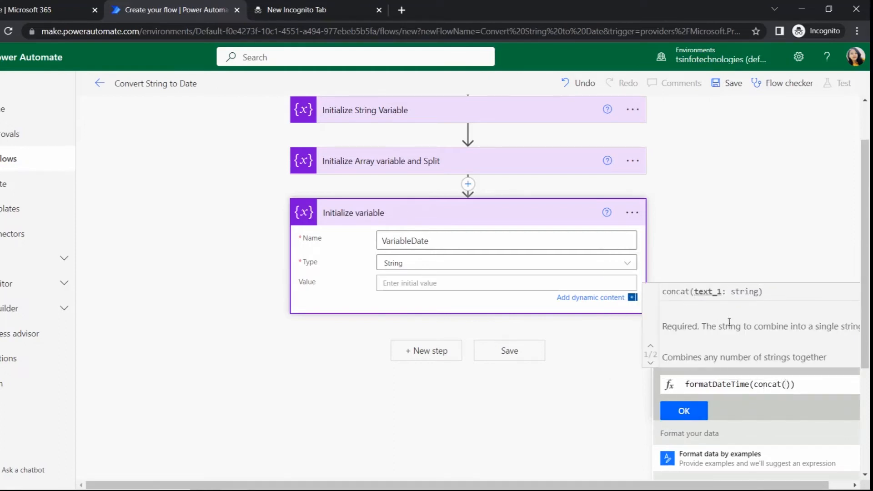
# Insert the VarDate variable with index [2] as the first argument of concat
pyautogui.click(689, 356)
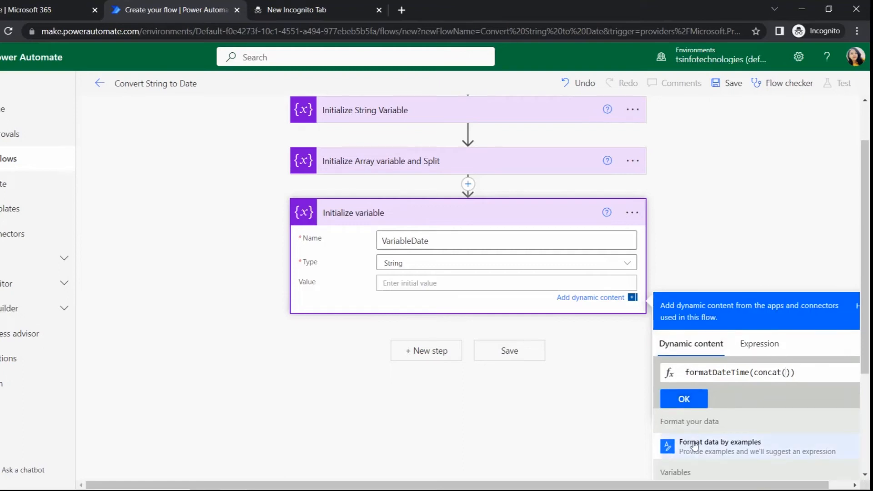
pyautogui.scroll(-1, 694, 445)
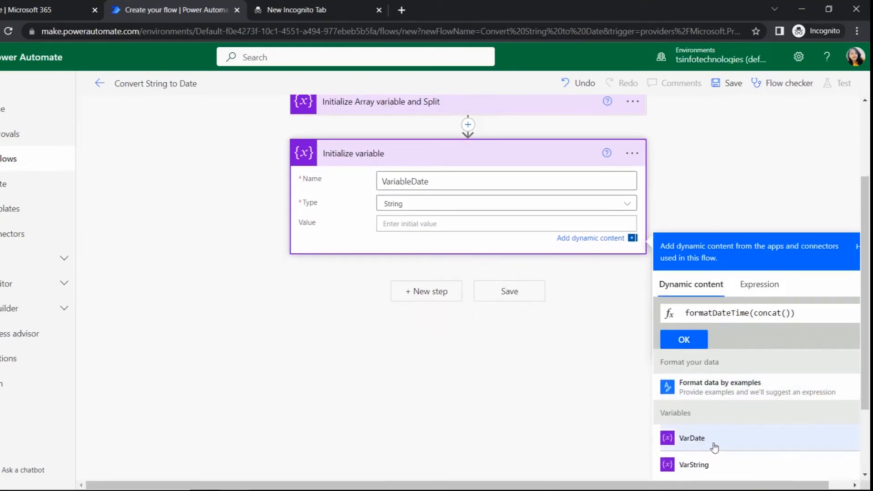
pyautogui.click(717, 444)
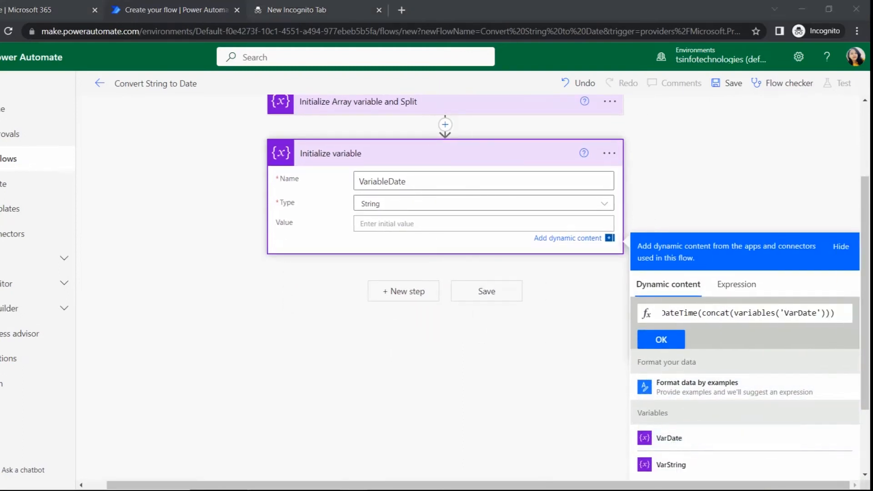
pyautogui.write('[]')
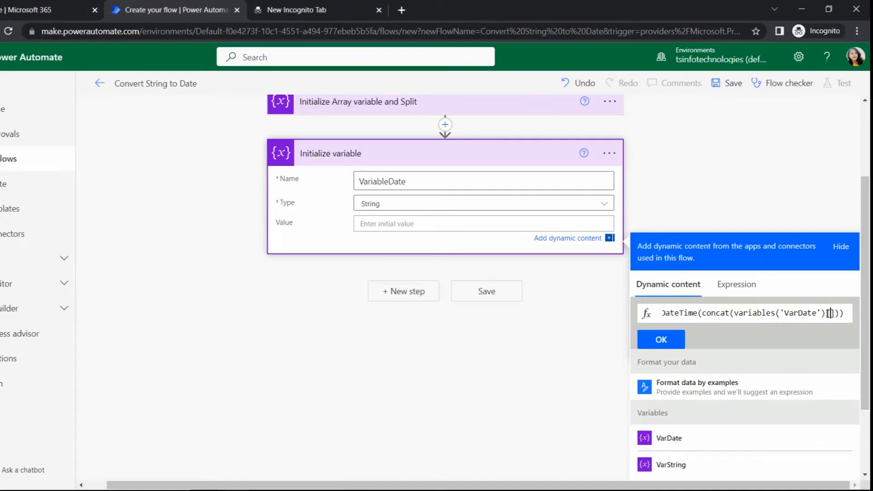
pyautogui.write('2')
pyautogui.moveTo(840, 314); pyautogui.dragTo(845, 314)
pyautogui.write(']')
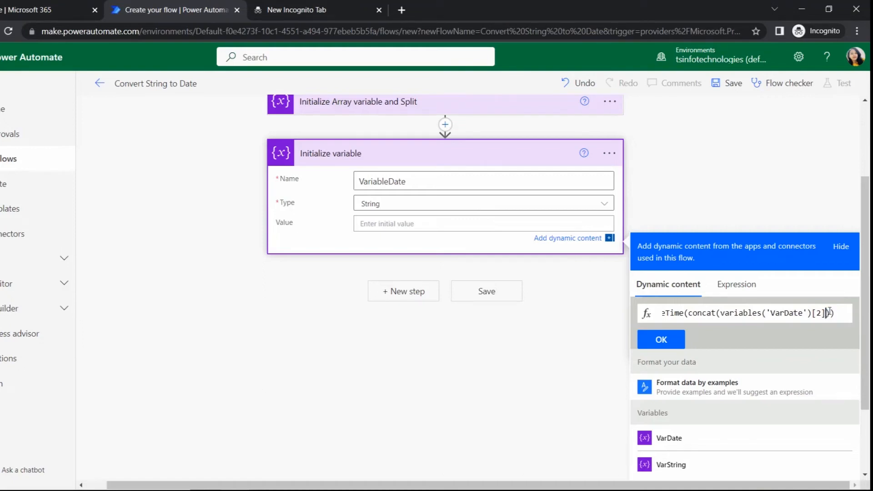
# Extend the concat arguments with a '-' separator and variables('VarDate')[1]
pyautogui.click(829, 312)
pyautogui.write(',')
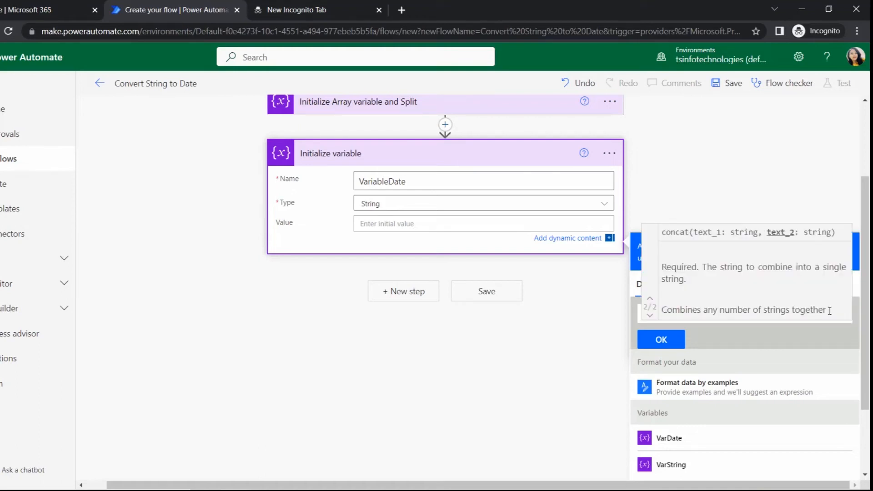
pyautogui.hotkey('alt', 'Tab')
pyautogui.click(831, 313)
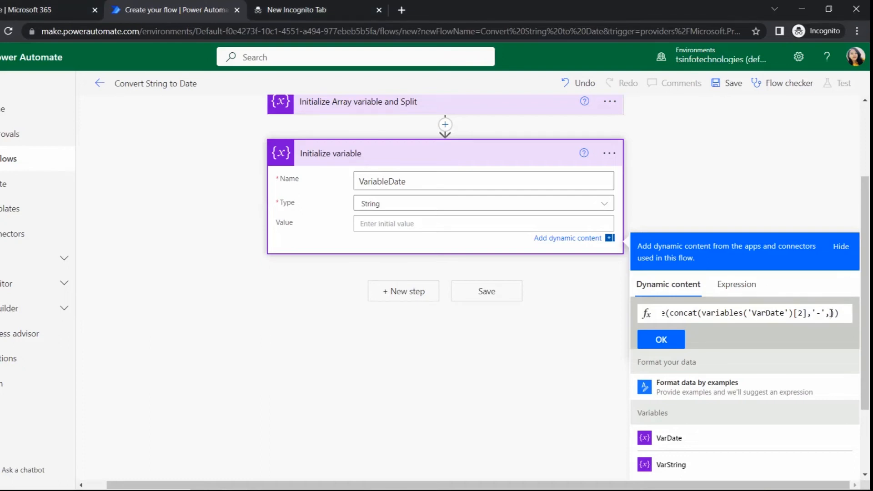
pyautogui.write("variables('VarDate')")
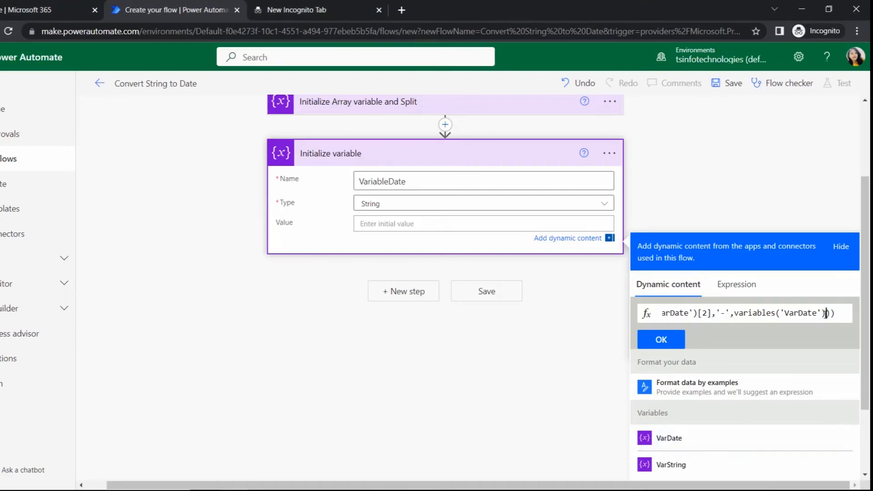
pyautogui.write('[')
pyautogui.press('Left')
pyautogui.write('1],')
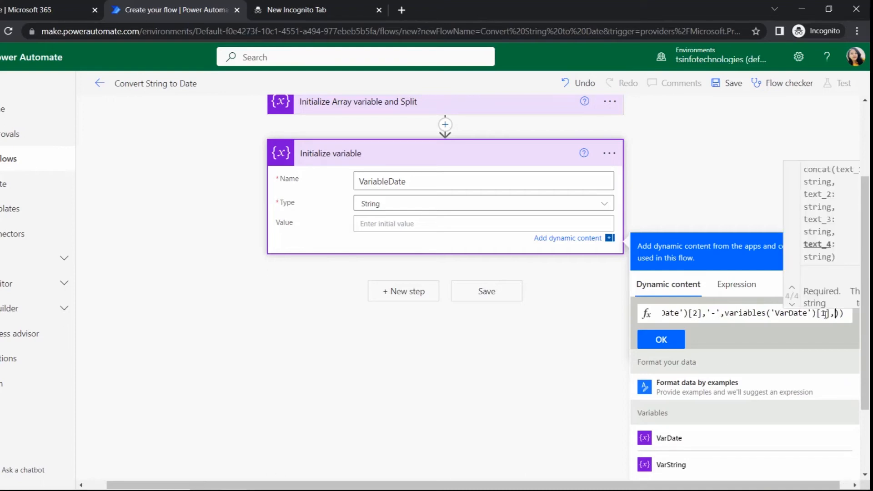
pyautogui.write("'")
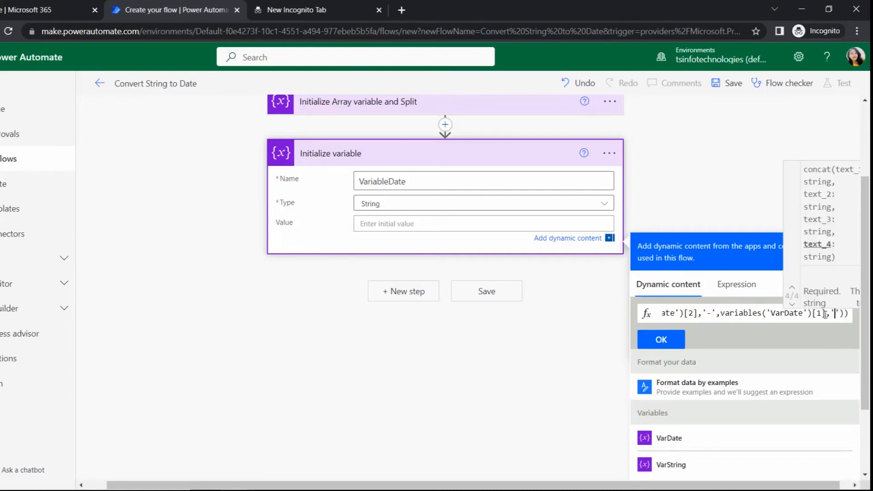
pyautogui.write("-',")
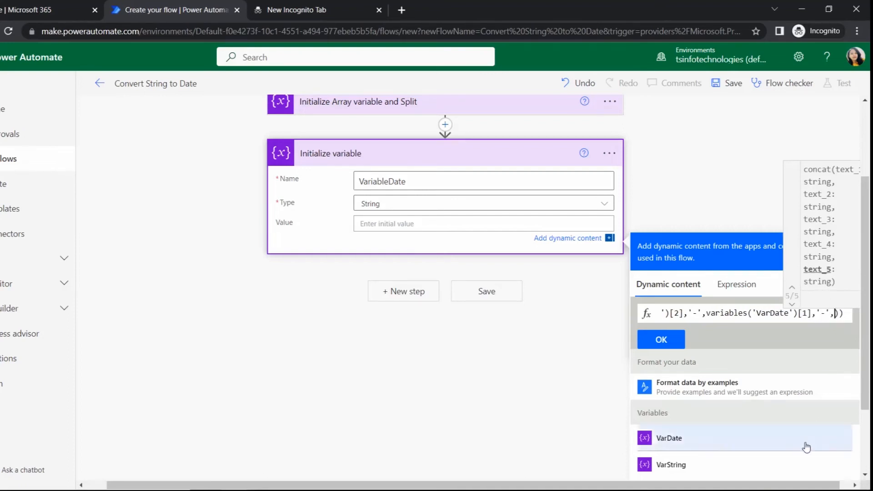
# Add another '-' separator and variables('VarDate')[0] to the concat arguments
pyautogui.click(708, 447)
pyautogui.moveTo(848, 314); pyautogui.dragTo(855, 313)
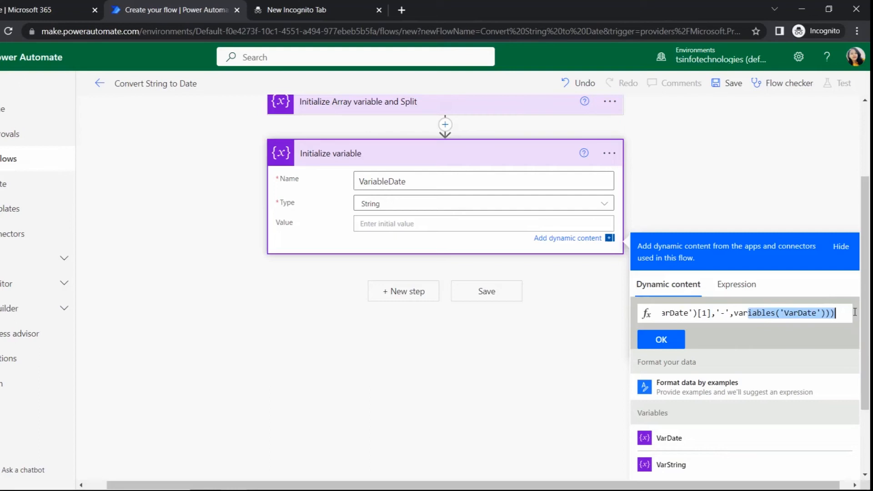
pyautogui.click(826, 314)
pyautogui.write('[0')
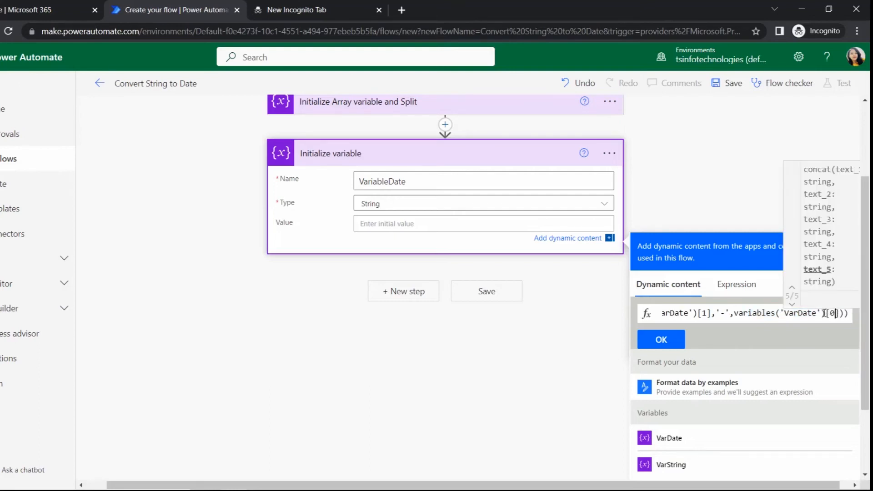
# Give formatDateTime the format 'dd MMMM yyyy' after the concat part and apply the expression to the variable's value
pyautogui.press('Right')
pyautogui.press('Right')
pyautogui.write(',')
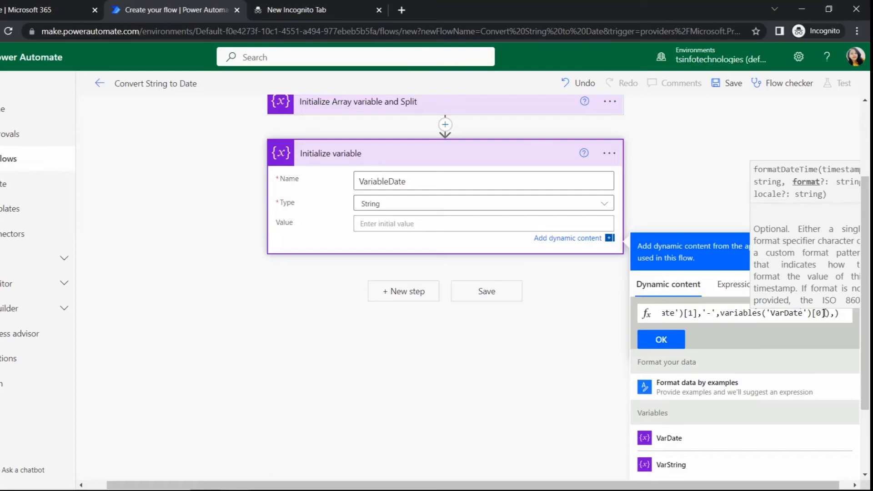
pyautogui.write("''")
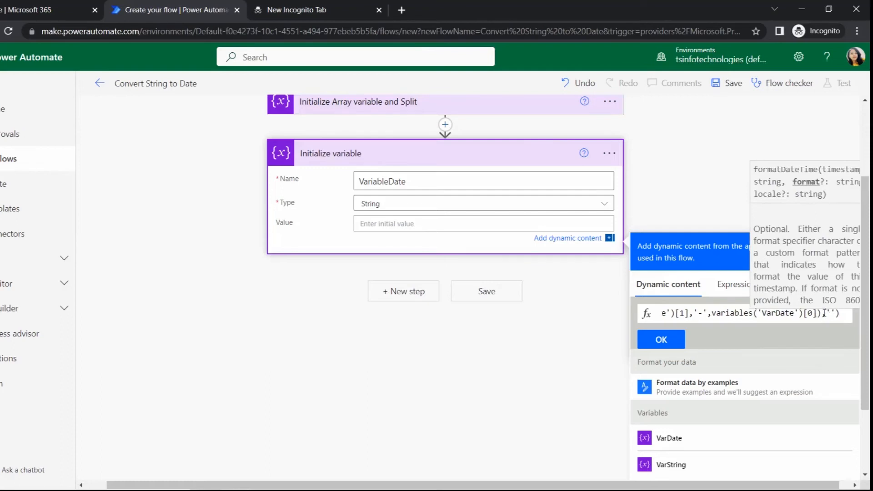
pyautogui.click(830, 313)
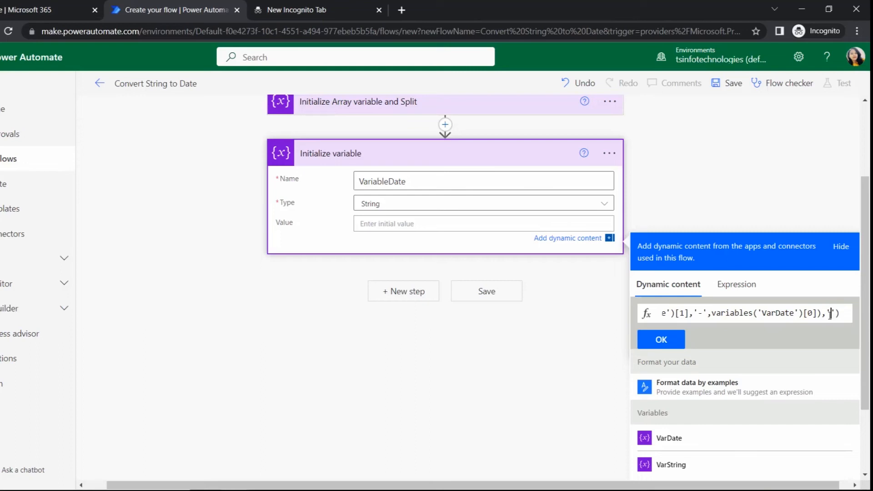
pyautogui.write('dd MMMM yyyy')
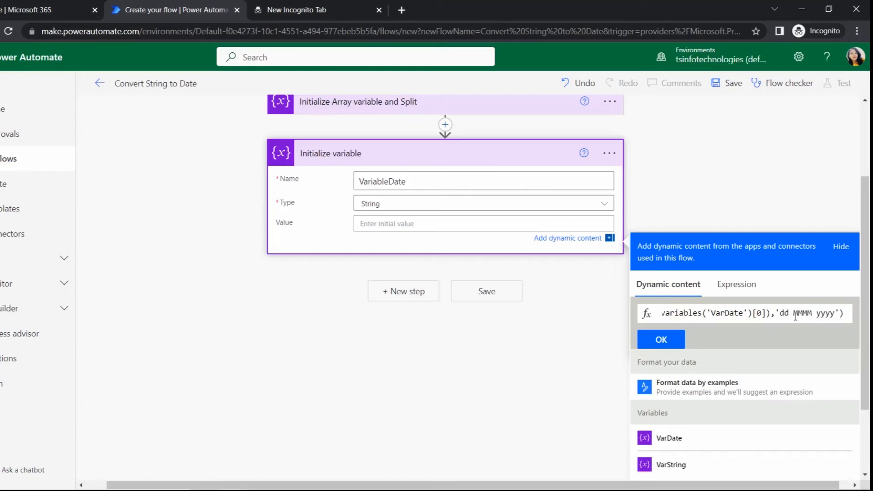
pyautogui.click(673, 346)
# Rename the VariableDate action "Initialize variable- Format Date"
pyautogui.click(428, 272)
pyautogui.click(430, 274)
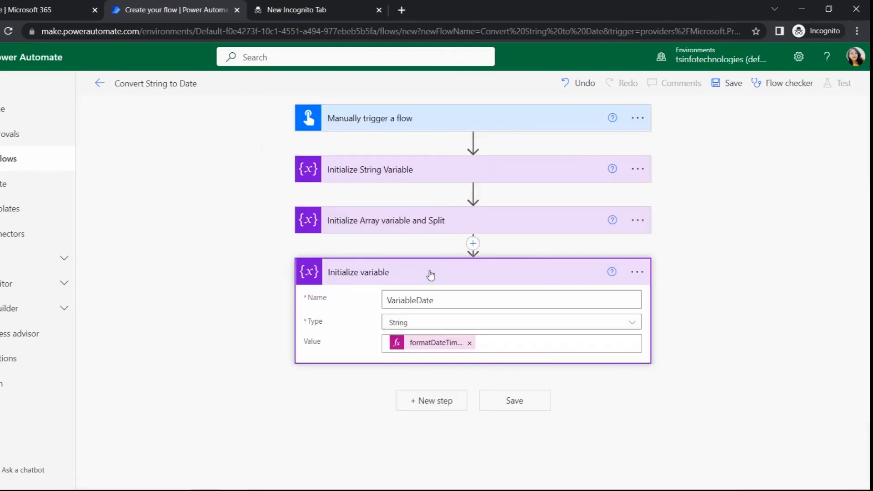
pyautogui.click(637, 272)
pyautogui.click(668, 291)
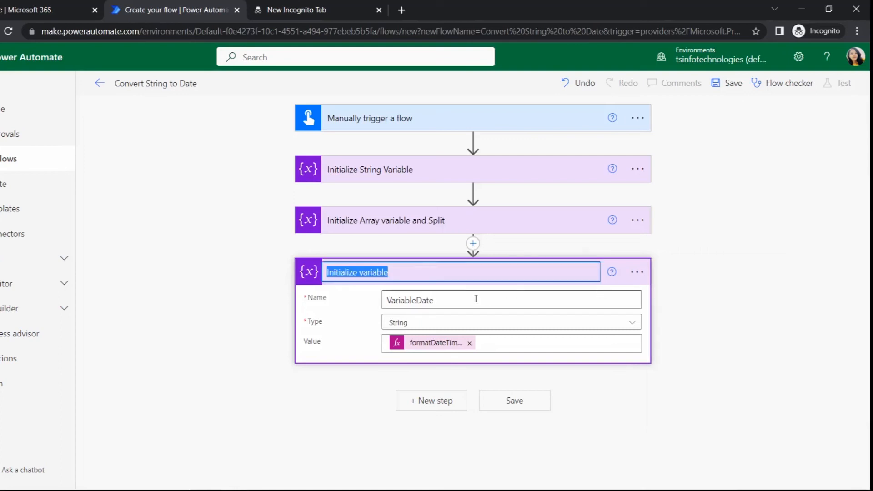
pyautogui.click(447, 272)
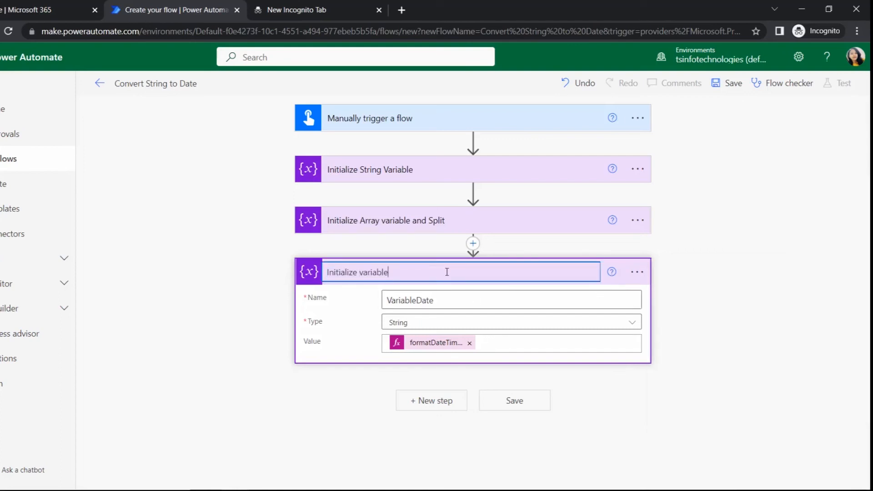
pyautogui.write('Ft')
pyautogui.write('- Format Date')
pyautogui.press('Return')
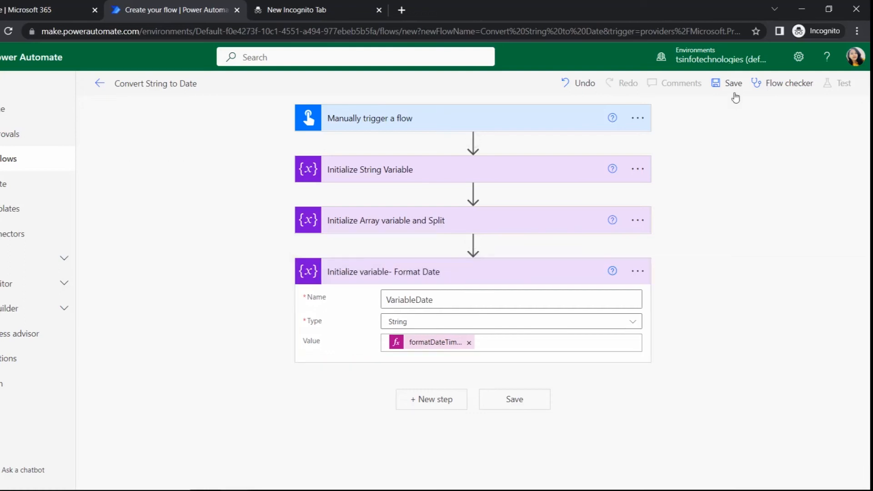
# Save the flow and run it as a manual test
pyautogui.click(730, 84)
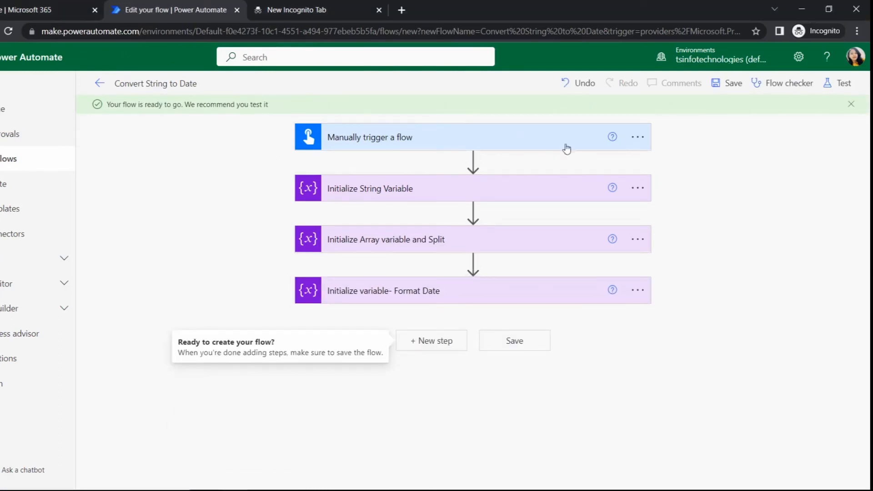
pyautogui.click(827, 85)
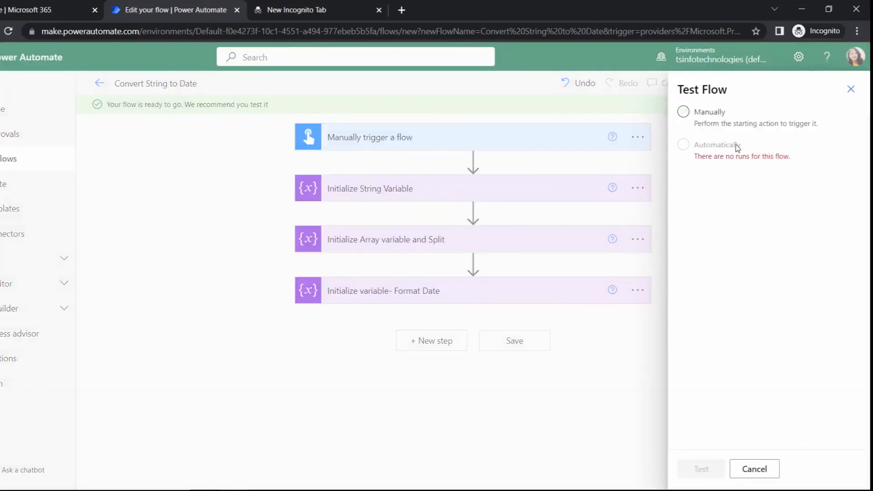
pyautogui.click(714, 116)
pyautogui.click(700, 469)
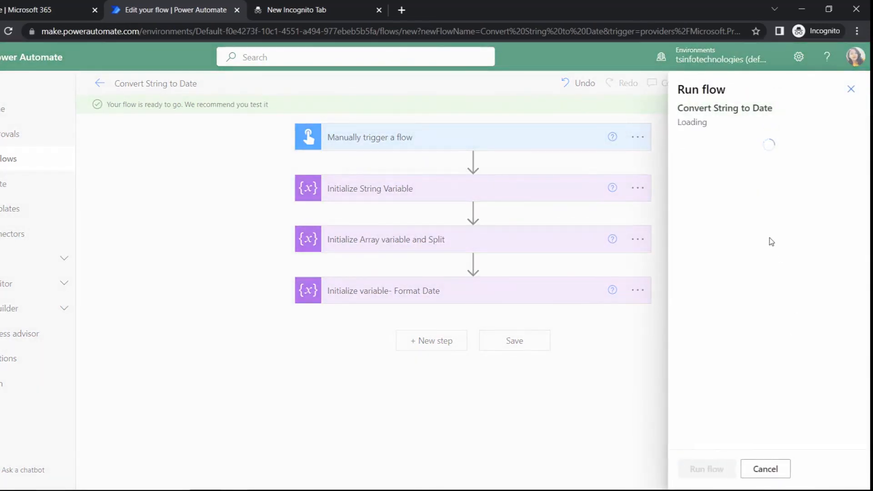
pyautogui.click(706, 469)
pyautogui.click(702, 467)
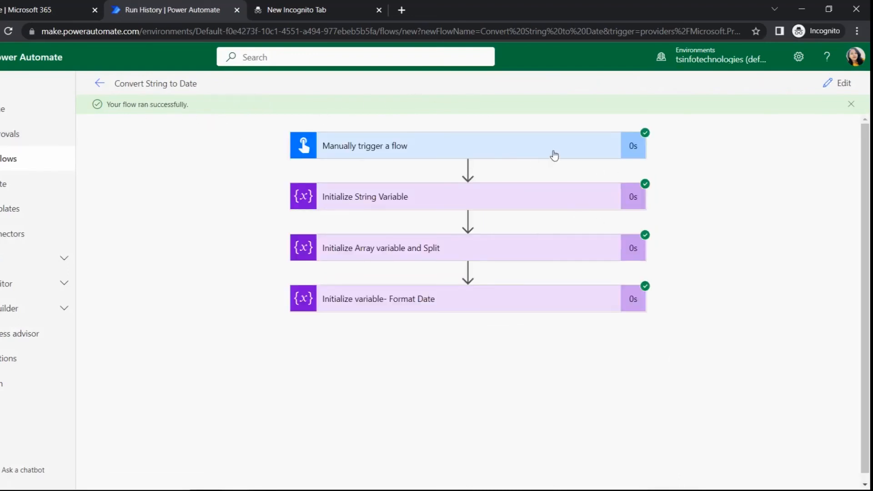
# Examine the run's input values for the string variable, the split array variable and the formatted date variable
pyautogui.click(558, 202)
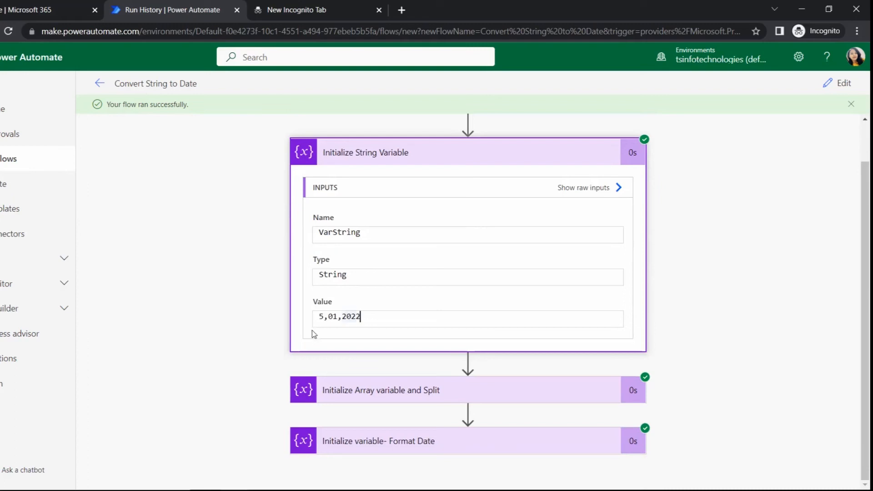
pyautogui.moveTo(316, 319); pyautogui.dragTo(359, 319)
pyautogui.click(365, 318)
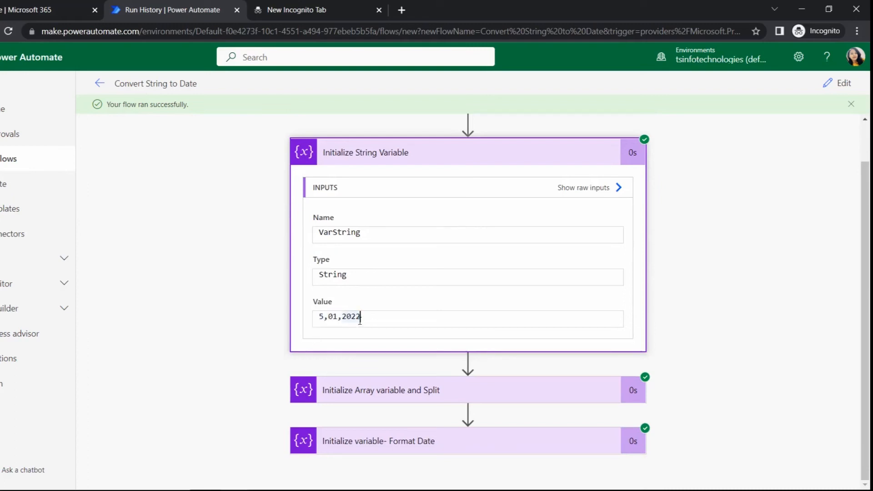
pyautogui.click(465, 175)
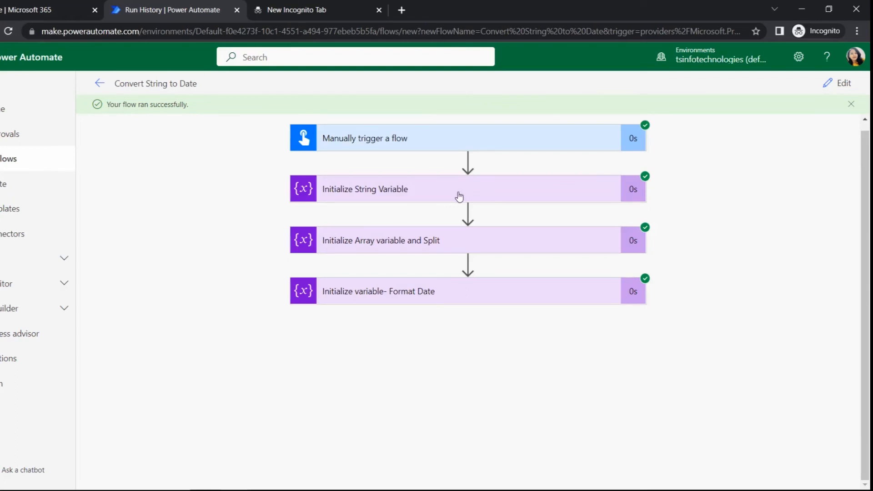
pyautogui.click(447, 244)
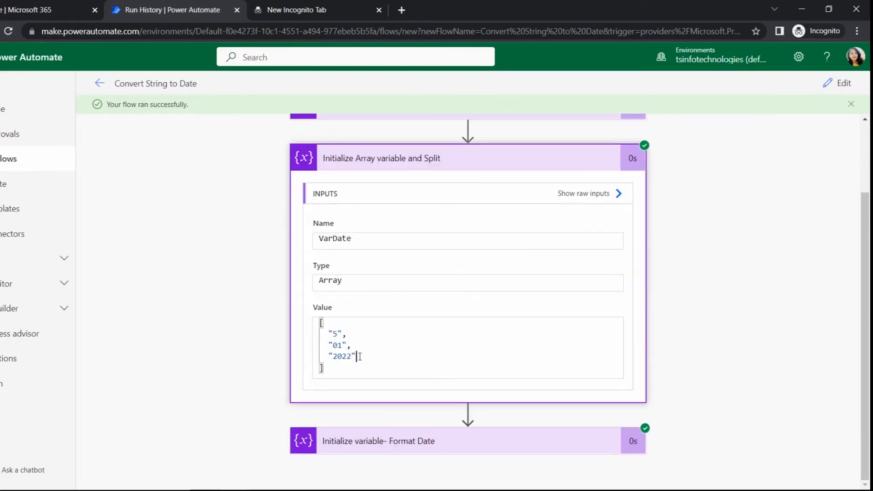
pyautogui.moveTo(359, 356); pyautogui.dragTo(318, 340)
pyautogui.click(353, 356)
pyautogui.click(528, 449)
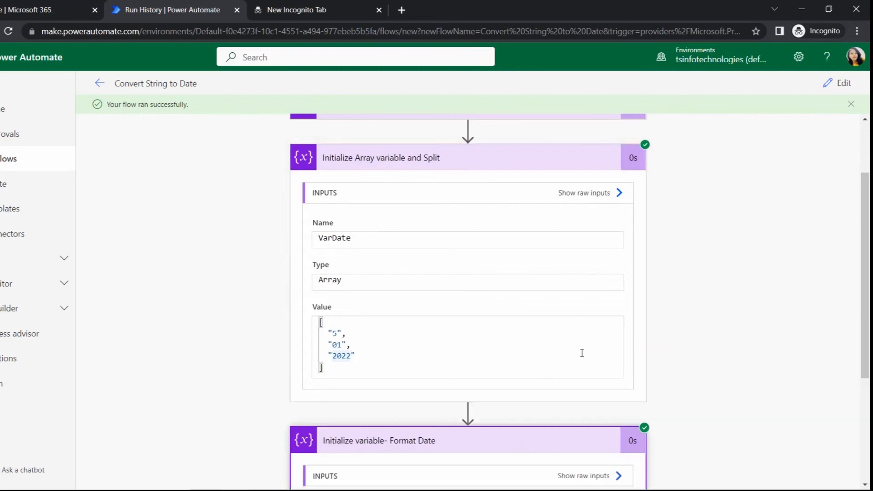
pyautogui.scroll(-4, 573, 425)
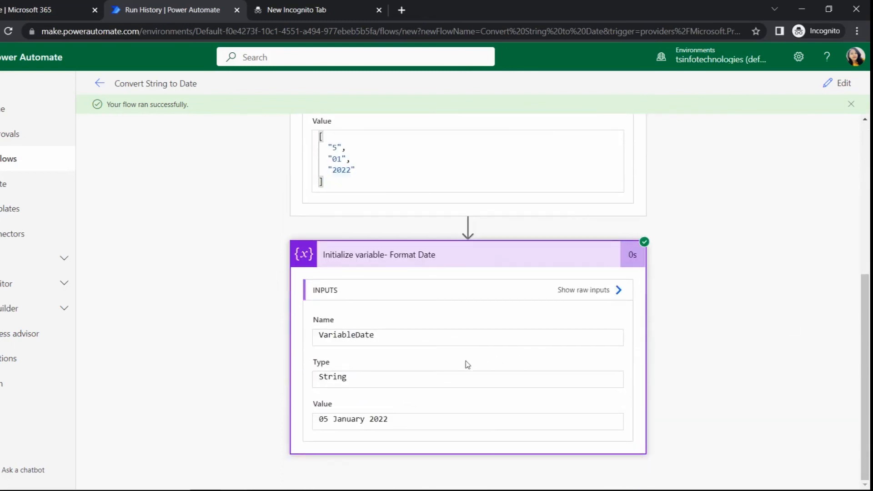
pyautogui.moveTo(399, 415); pyautogui.dragTo(318, 419)
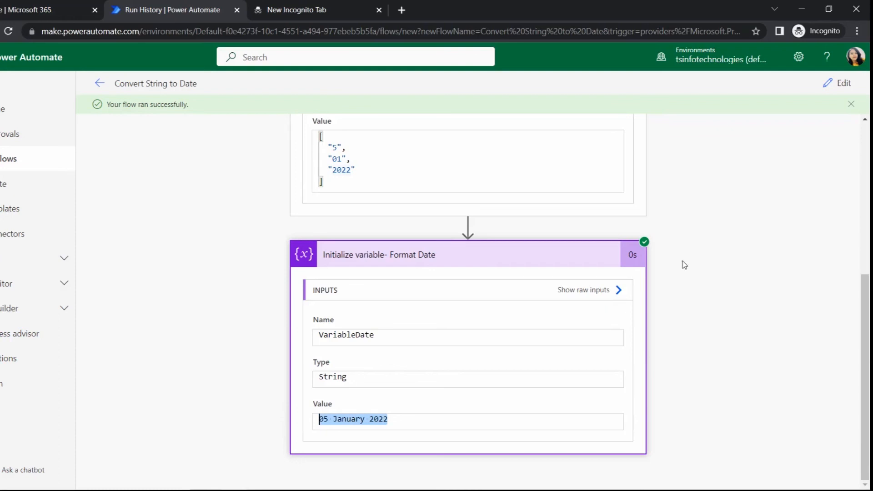